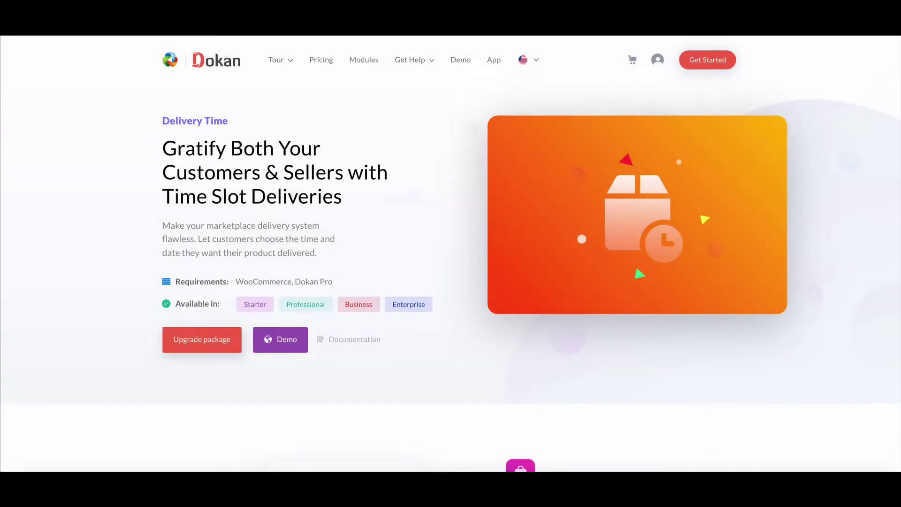
# - Scroll the Delivery Time page's feature sections down to the Get Started with Dokan banner
pyautogui.scroll(-1, 451, 253)
pyautogui.scroll(-7, 451, 254)
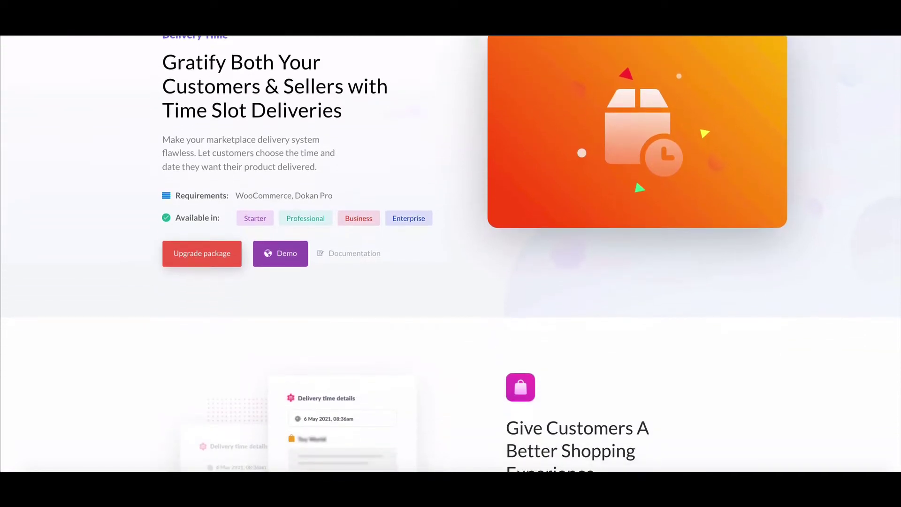
pyautogui.scroll(-4, 451, 254)
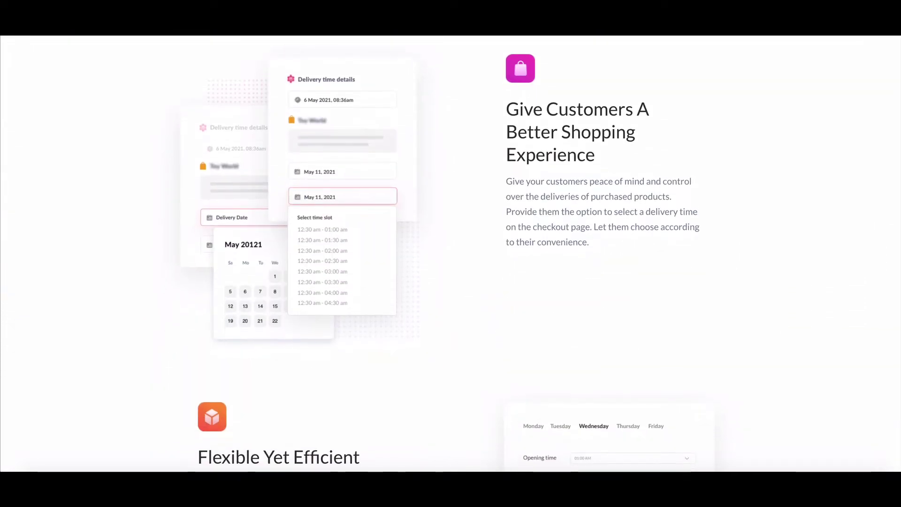
pyautogui.scroll(-6, 451, 253)
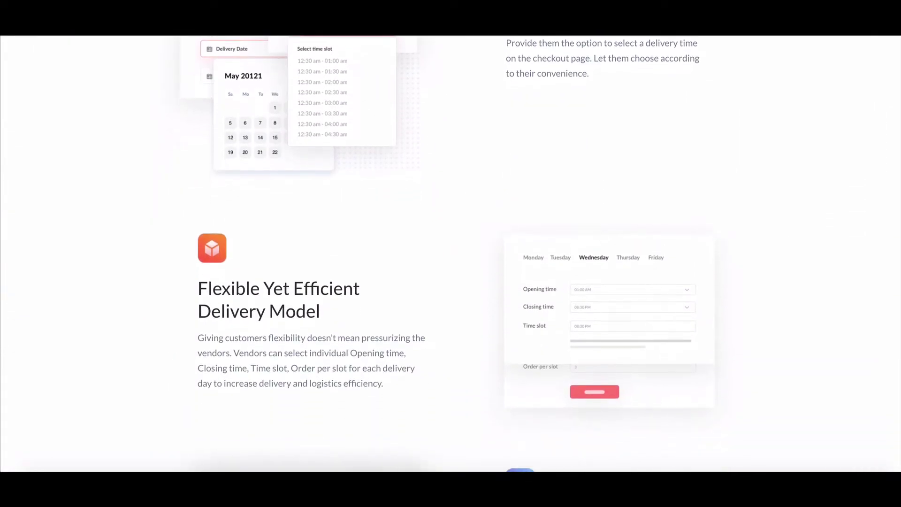
pyautogui.scroll(-3, 450, 253)
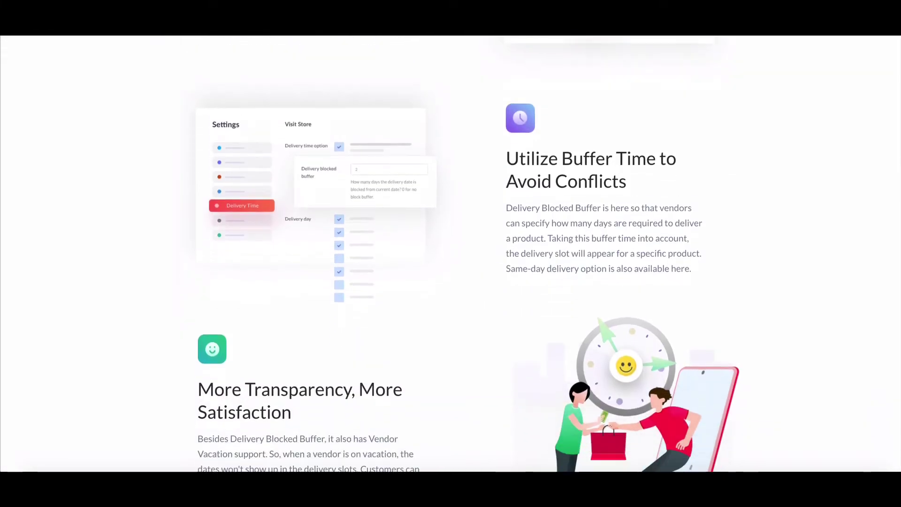
pyautogui.scroll(-7, 450, 253)
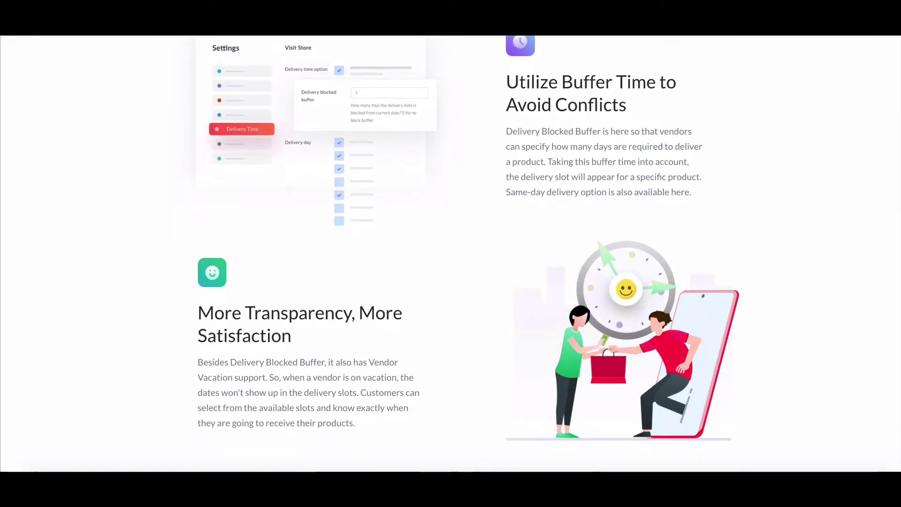
pyautogui.scroll(-10, 451, 253)
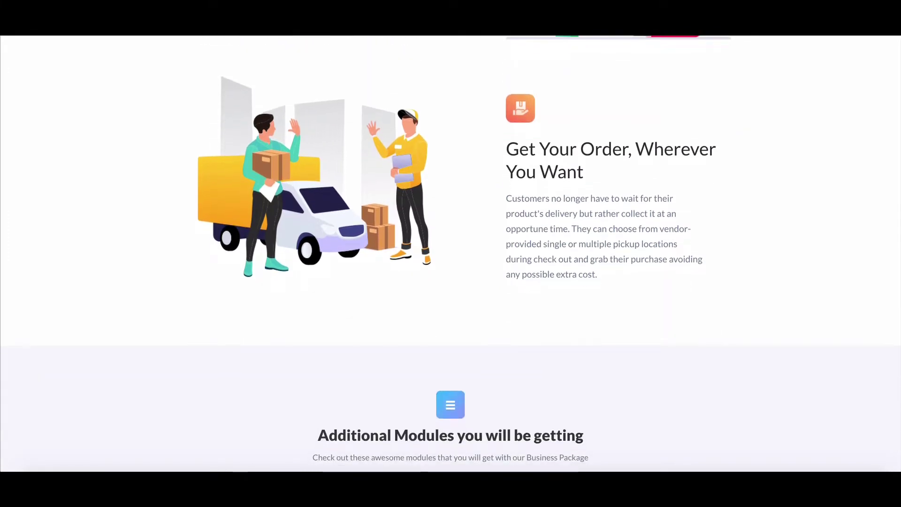
pyautogui.scroll(-7, 451, 254)
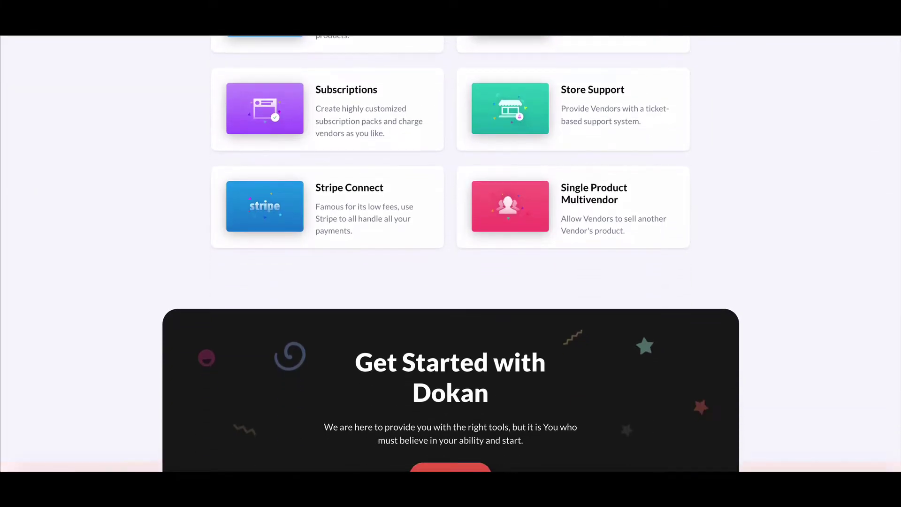
pyautogui.scroll(-2, 451, 254)
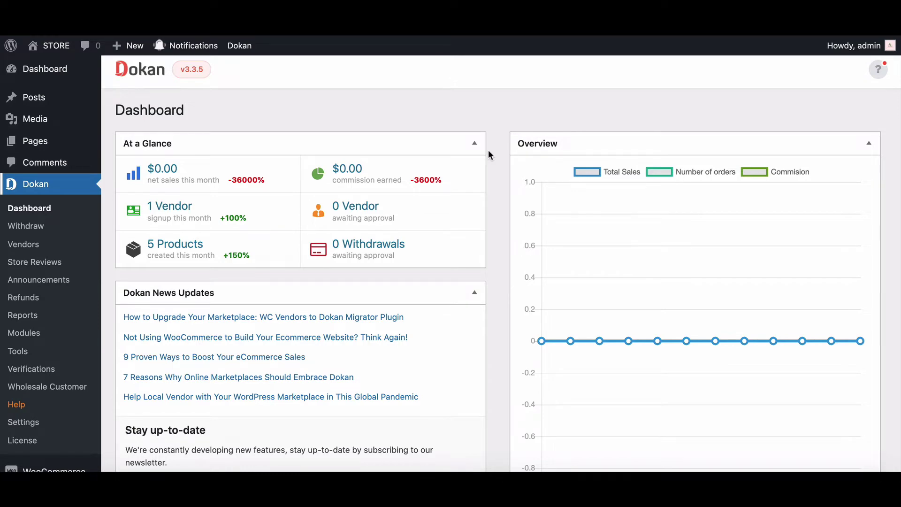
# - Switch on the Delivery Time module in the Dokan Modules list
pyautogui.scroll(-5, 488, 155)
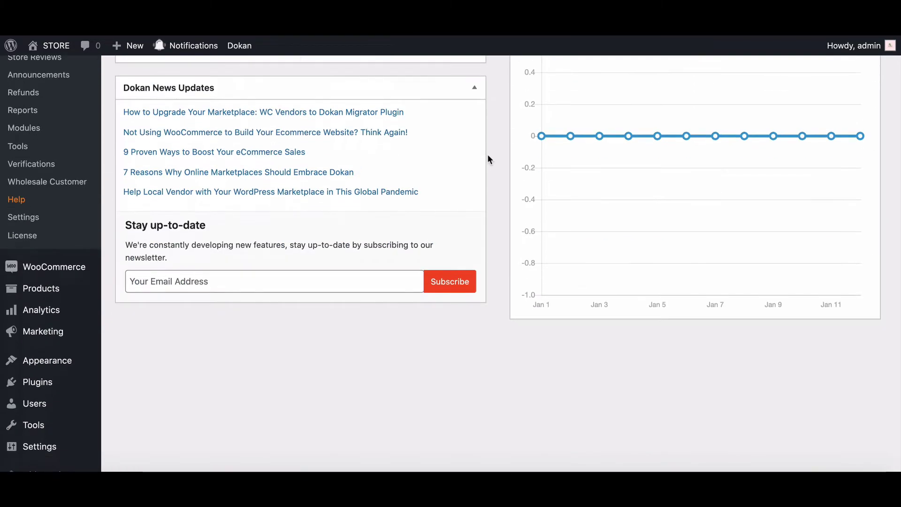
pyautogui.scroll(5, 488, 157)
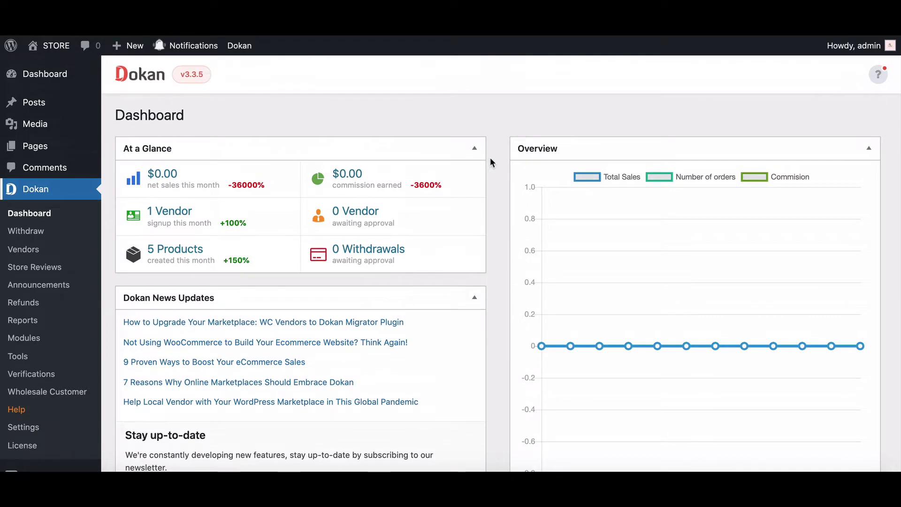
pyautogui.click(27, 341)
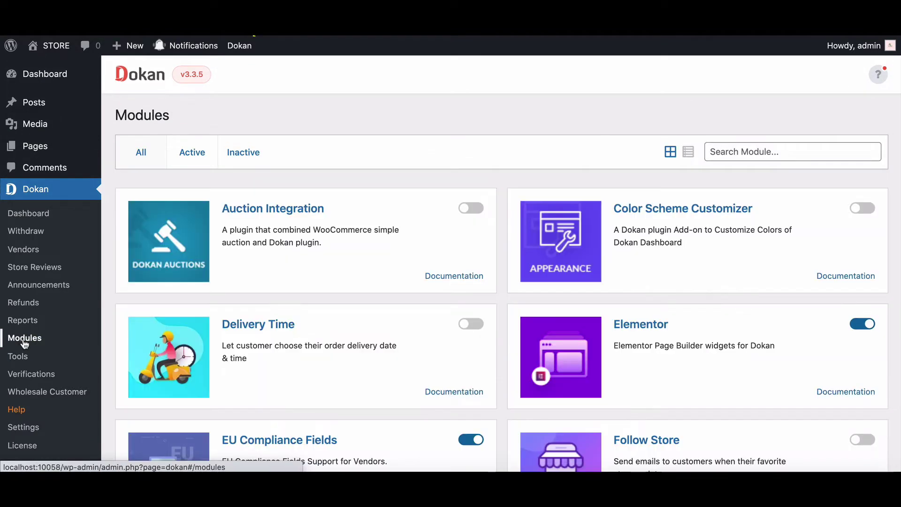
pyautogui.click(476, 325)
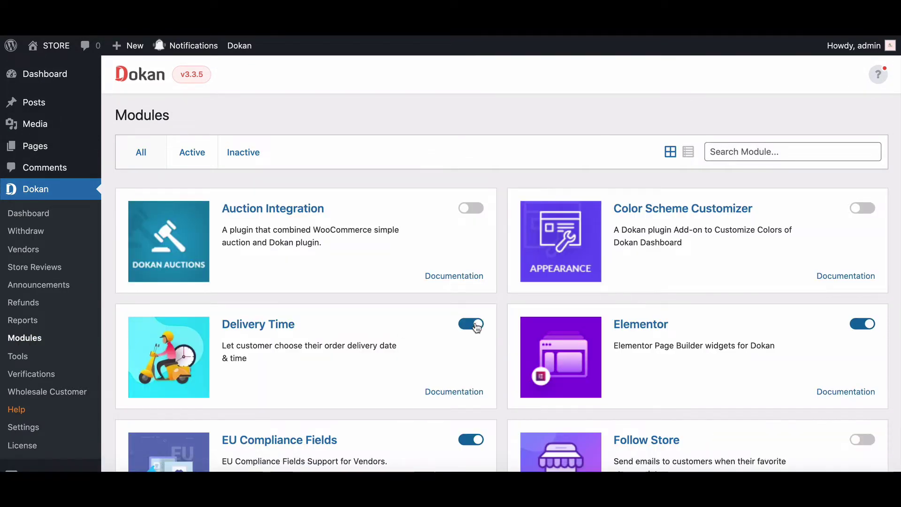
pyautogui.scroll(-2, 470, 262)
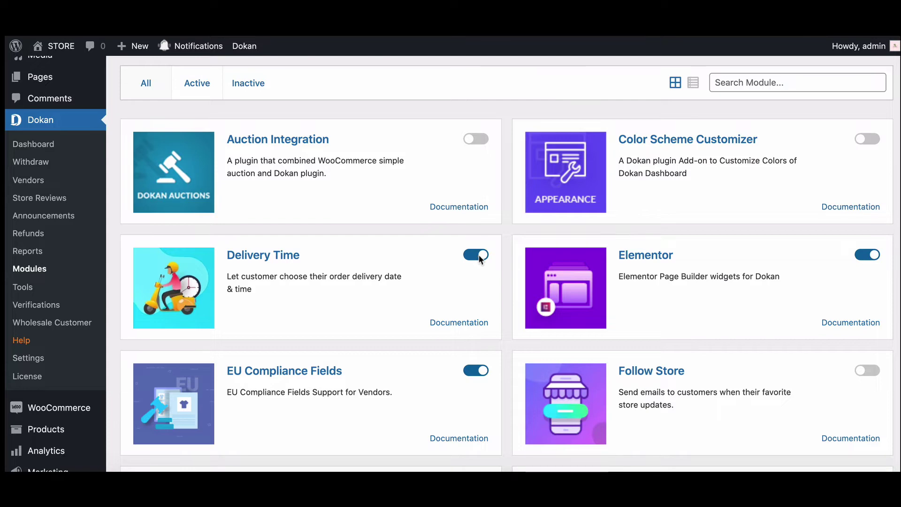
# - Open Dokan Settings and switch to the Delivery Time tab
pyautogui.click(26, 361)
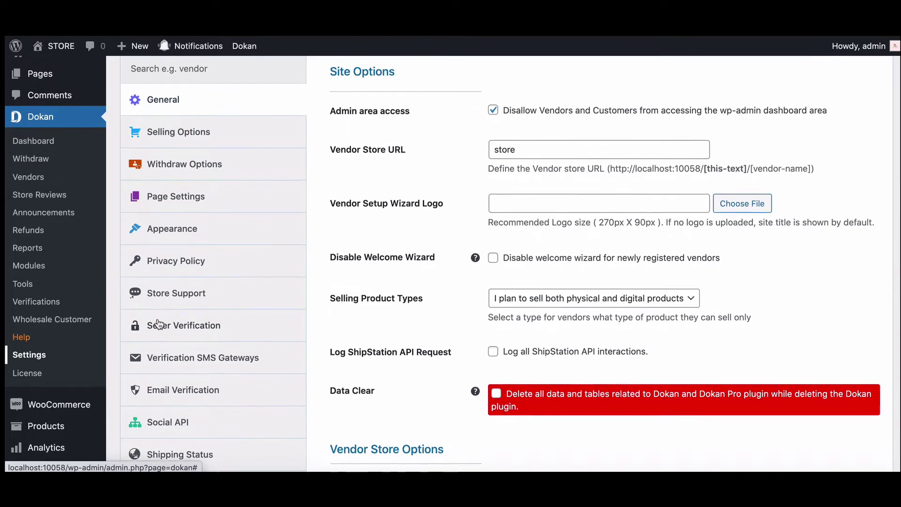
pyautogui.scroll(-2, 159, 324)
pyautogui.scroll(-5, 159, 324)
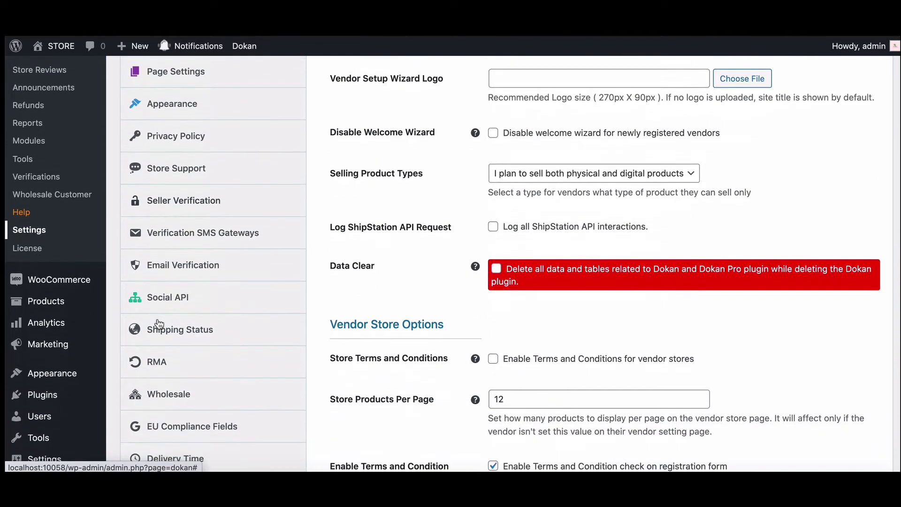
pyautogui.scroll(-4, 159, 324)
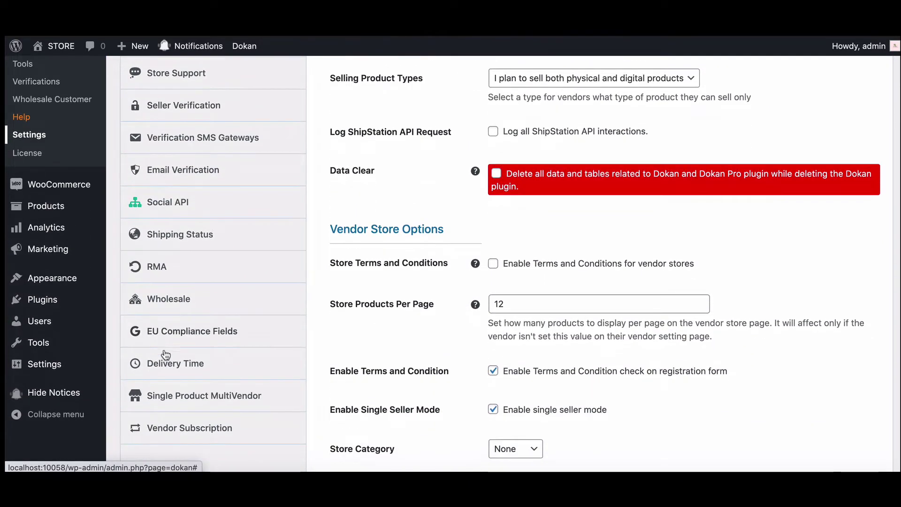
pyautogui.click(168, 369)
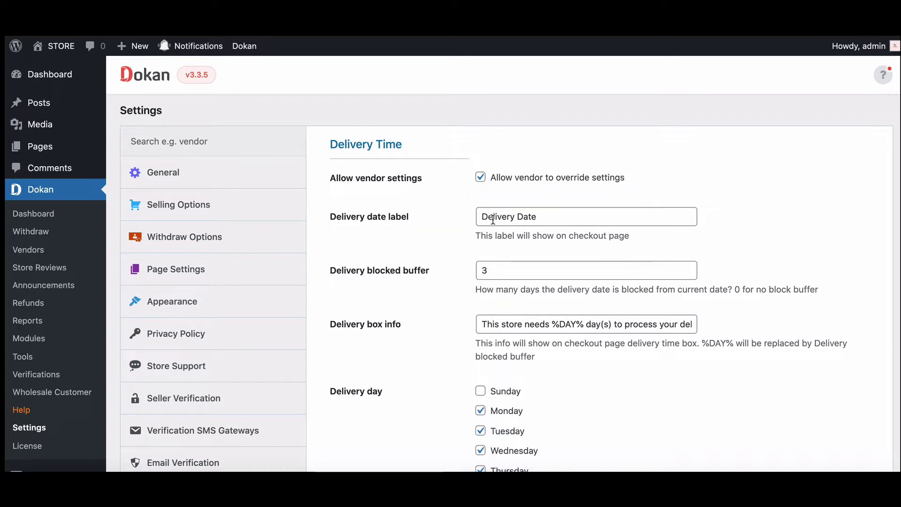
pyautogui.scroll(-3, 418, 236)
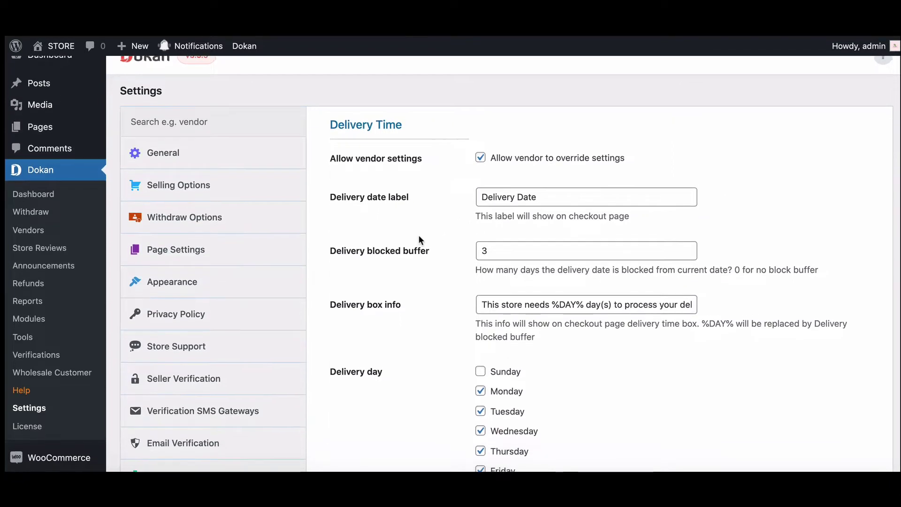
pyautogui.scroll(-2, 418, 235)
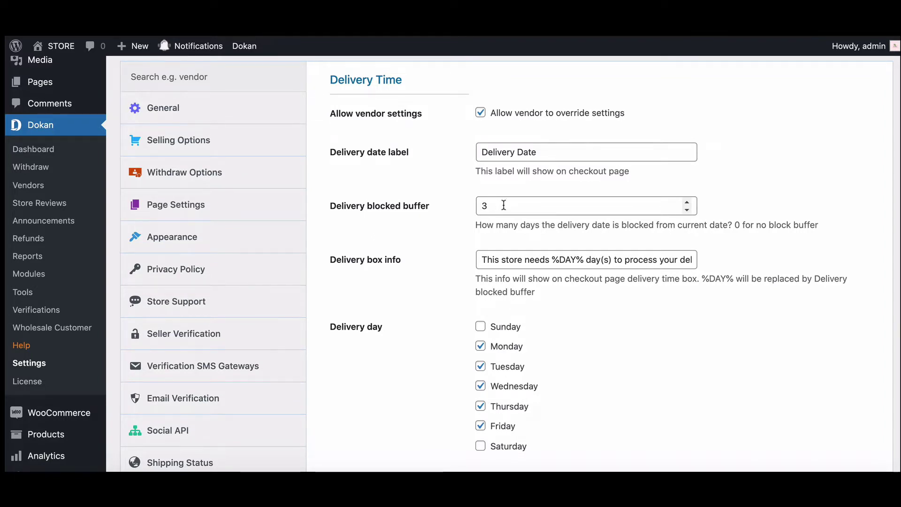
pyautogui.scroll(-1, 504, 205)
pyautogui.scroll(-1, 504, 205)
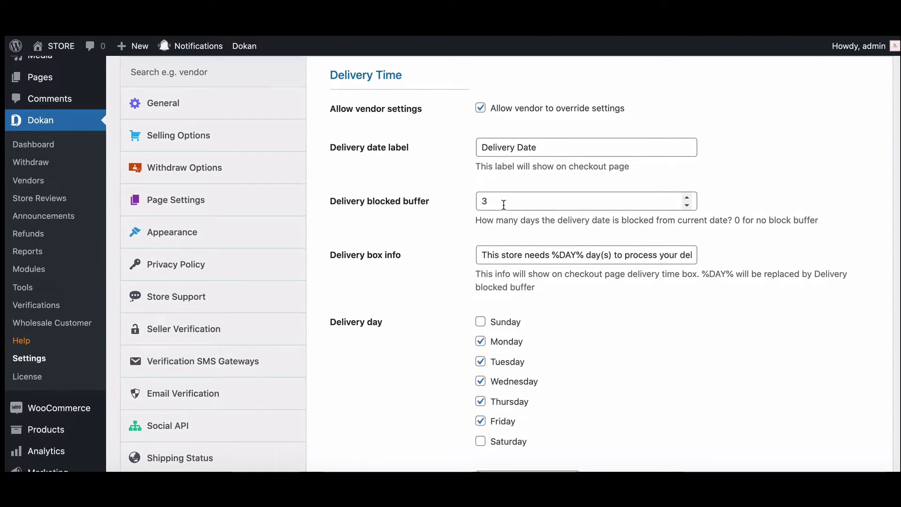
pyautogui.scroll(-1, 504, 206)
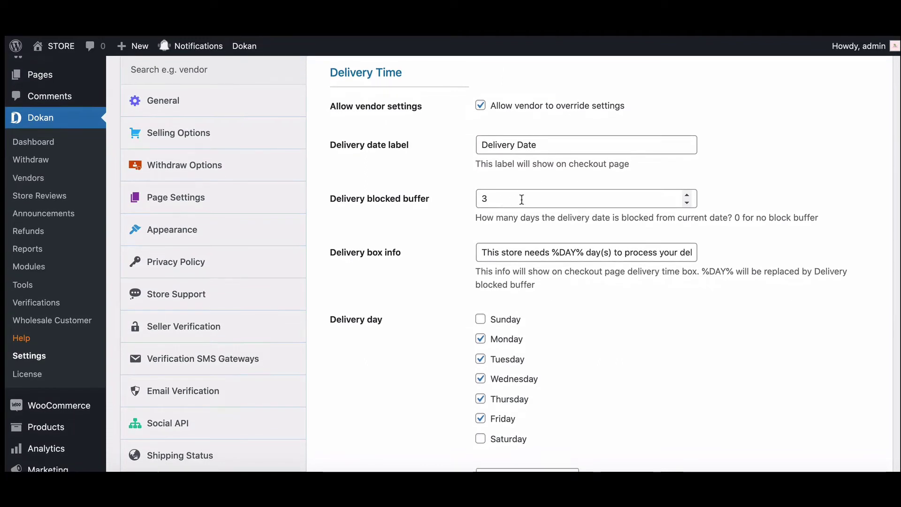
pyautogui.scroll(-1, 524, 200)
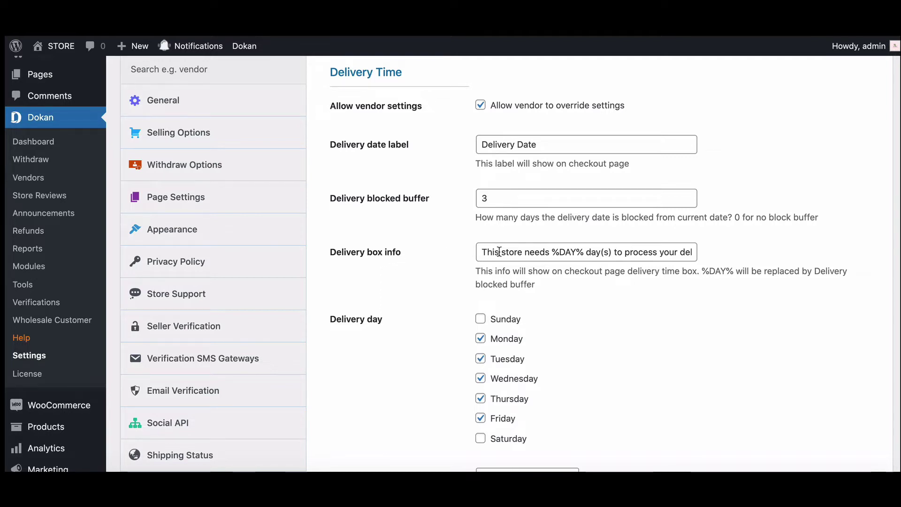
pyautogui.scroll(-1, 499, 252)
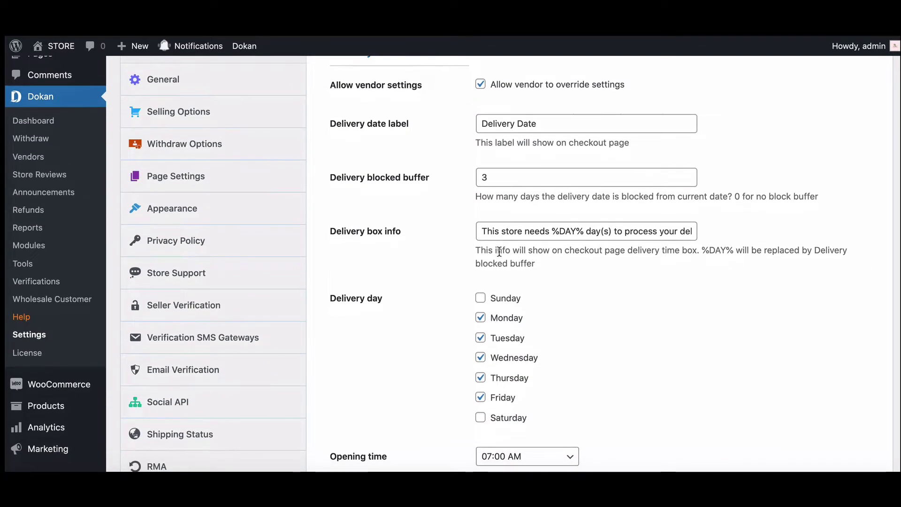
pyautogui.scroll(-1, 499, 251)
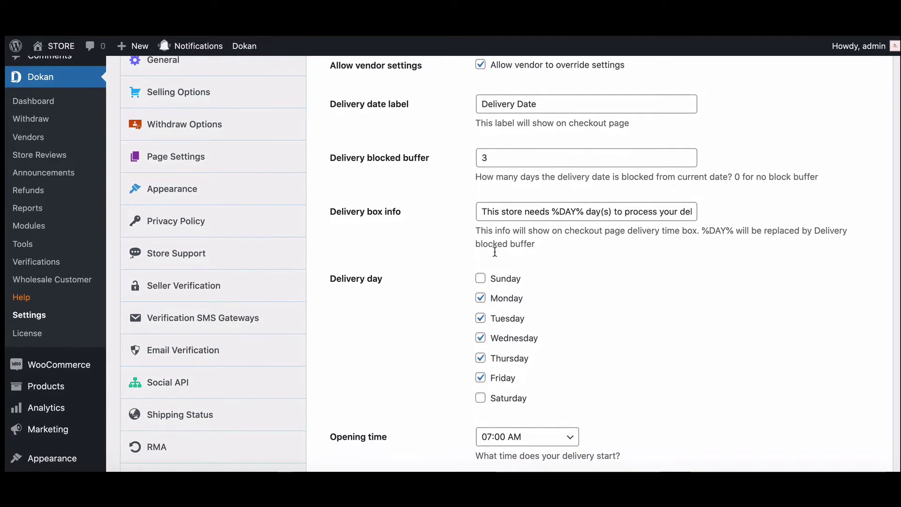
# - Add Sunday, keep 07:00 AM–06:00 PM, use 30-minute slots with 3 orders each, and save
pyautogui.click(481, 280)
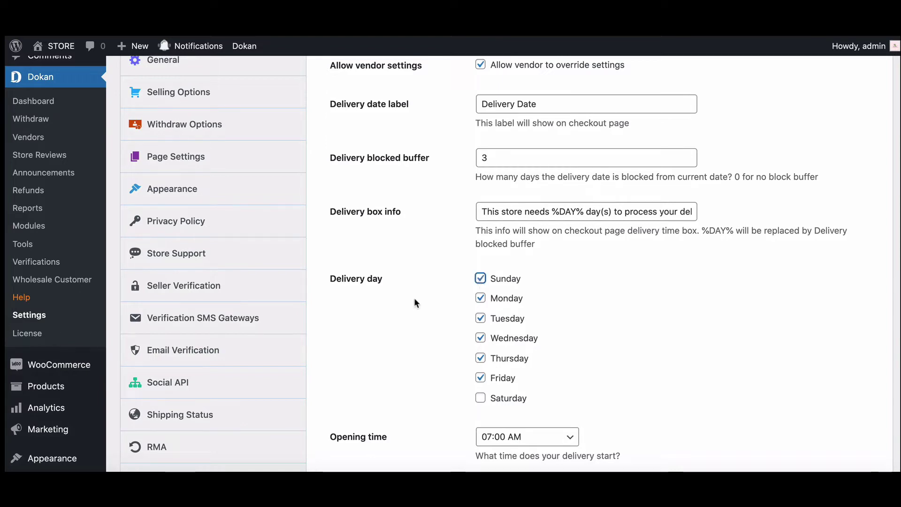
pyautogui.scroll(-5, 446, 277)
pyautogui.click(521, 176)
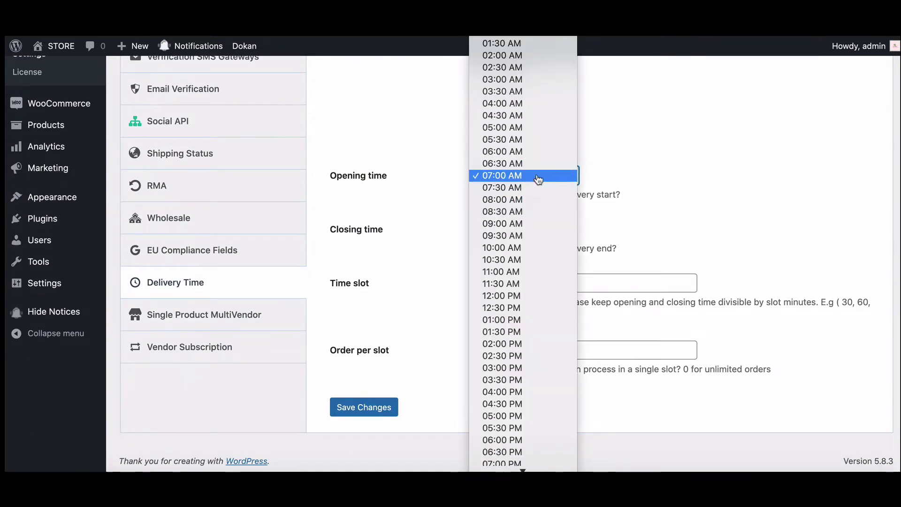
pyautogui.click(516, 176)
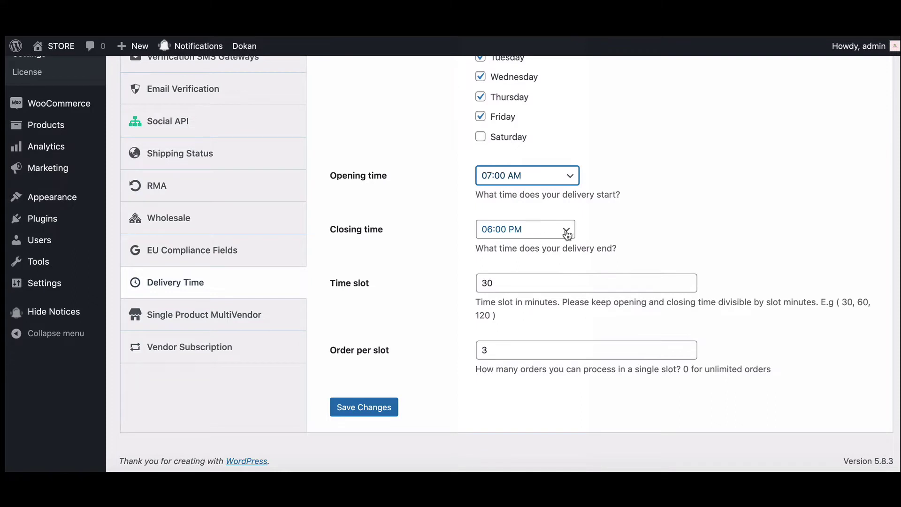
pyautogui.click(525, 284)
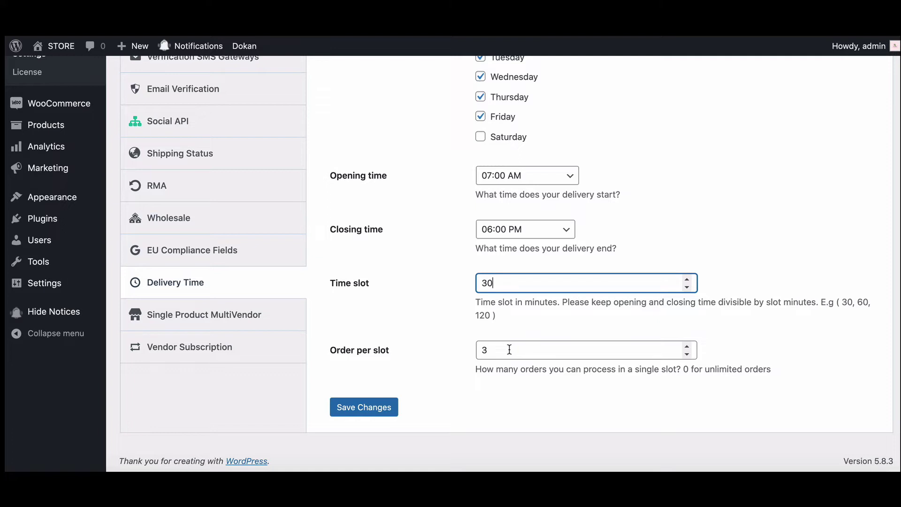
pyautogui.click(376, 408)
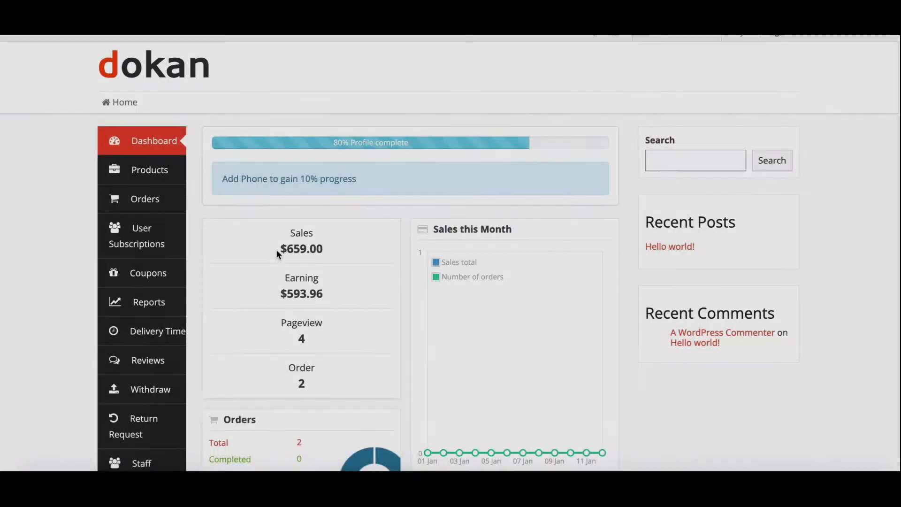
# - Open the vendor's Delivery Time calendar and look through the empty January 2022 view
pyautogui.scroll(-2, 276, 249)
pyautogui.scroll(-1, 277, 254)
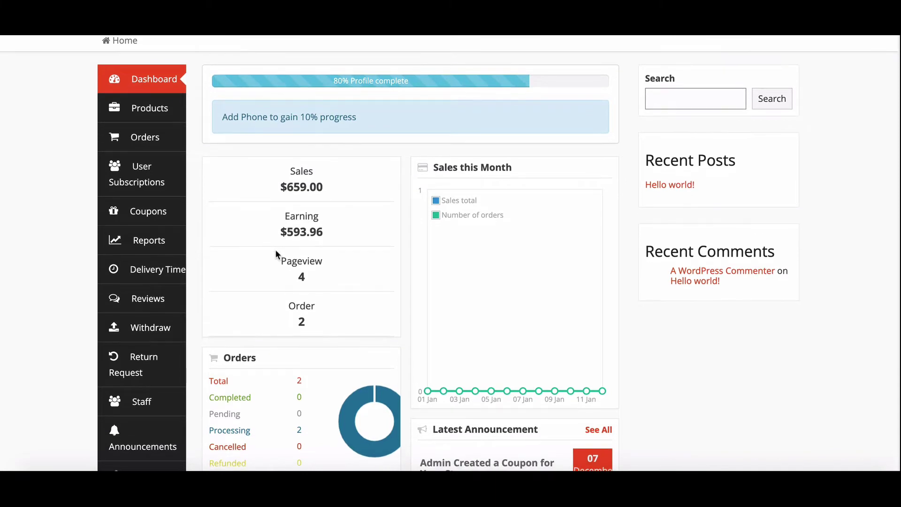
pyautogui.click(155, 277)
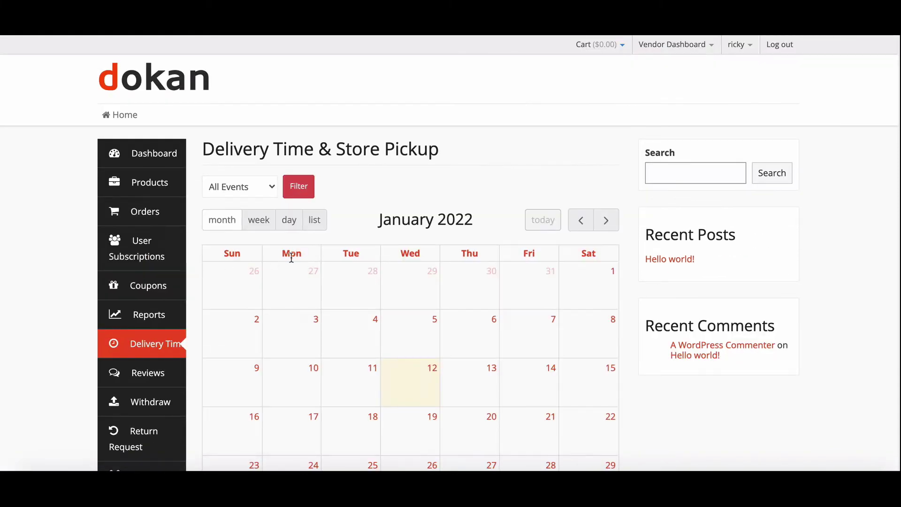
pyautogui.scroll(-4, 590, 298)
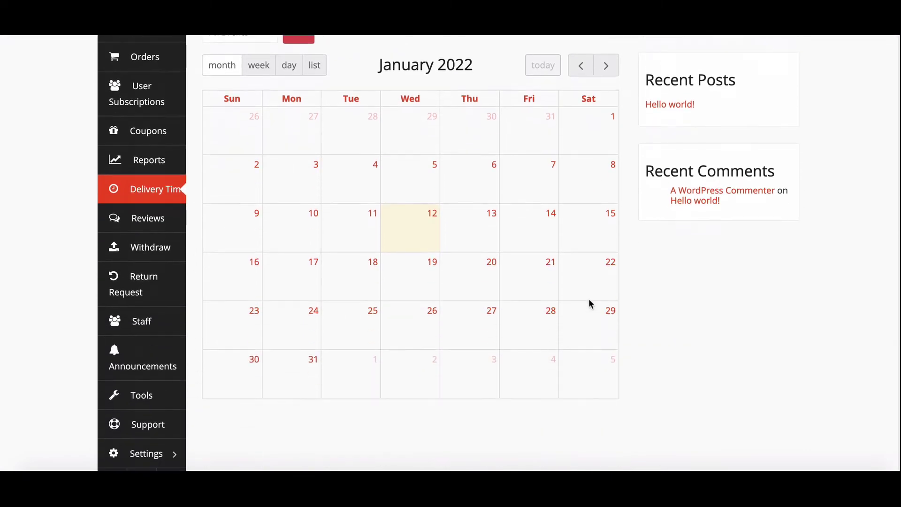
pyautogui.scroll(-1, 590, 304)
pyautogui.scroll(5, 590, 304)
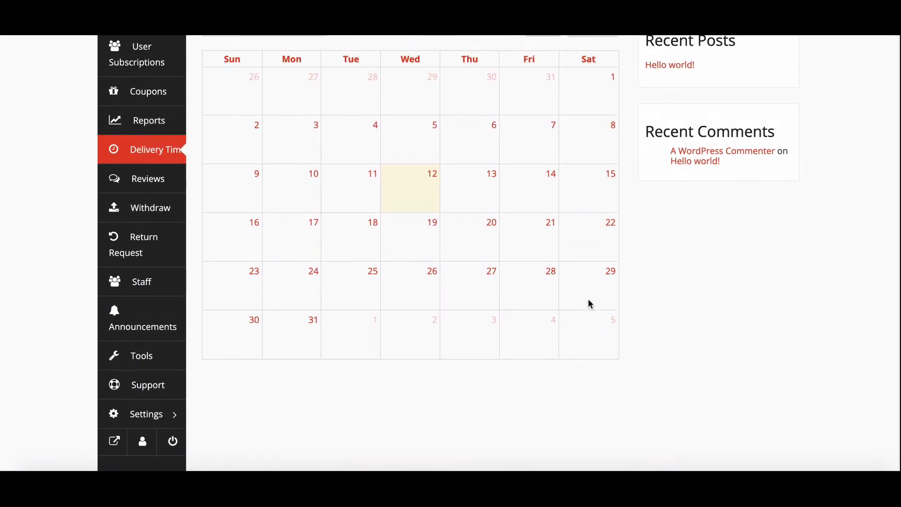
pyautogui.scroll(-1, 590, 304)
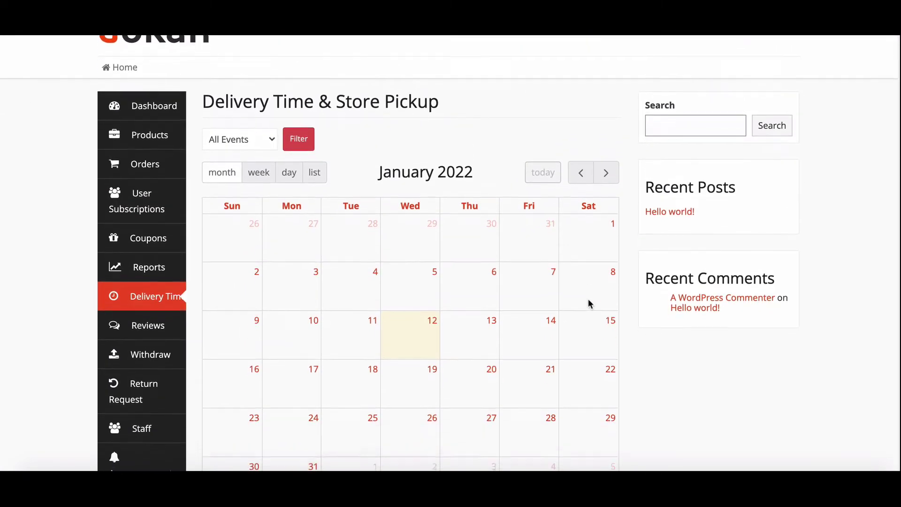
pyautogui.scroll(-1, 589, 302)
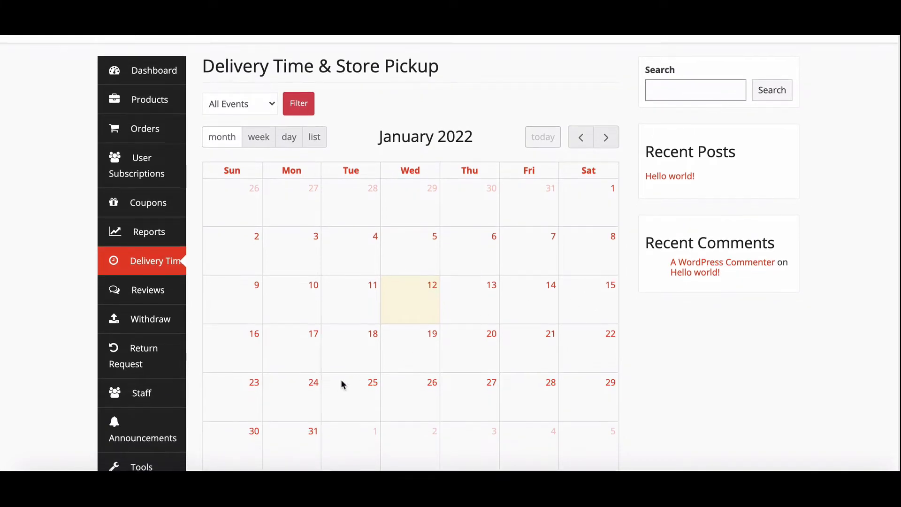
pyautogui.scroll(-4, 374, 351)
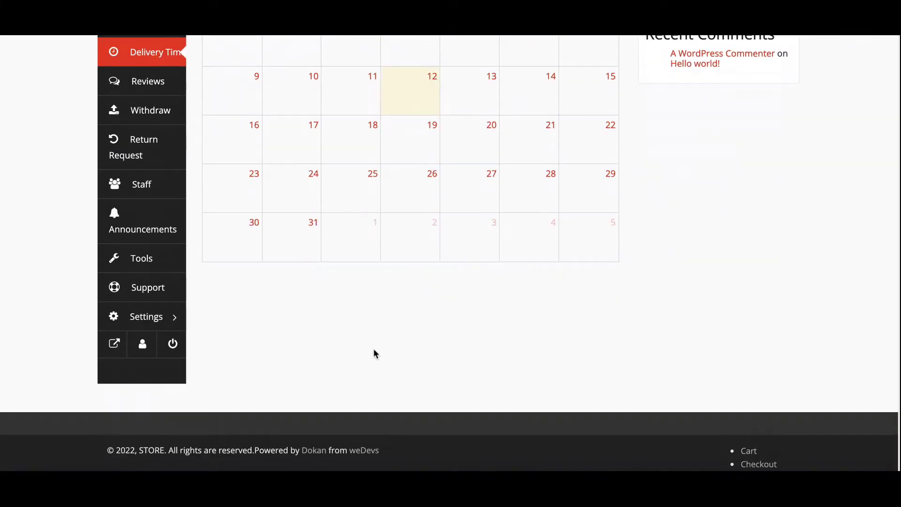
# - Open the vendor's Delivery Time settings and add Sunday as a delivery day
pyautogui.click(161, 326)
pyautogui.moveTo(242, 315)
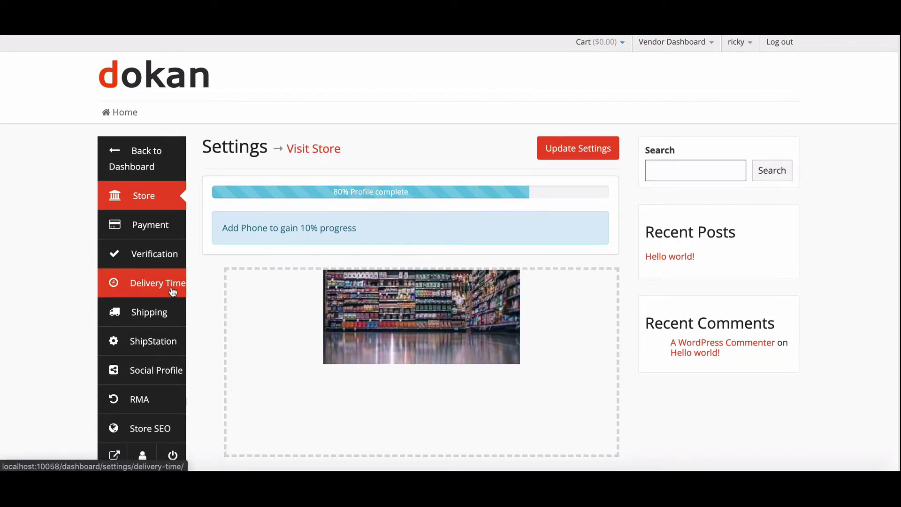
pyautogui.click(173, 291)
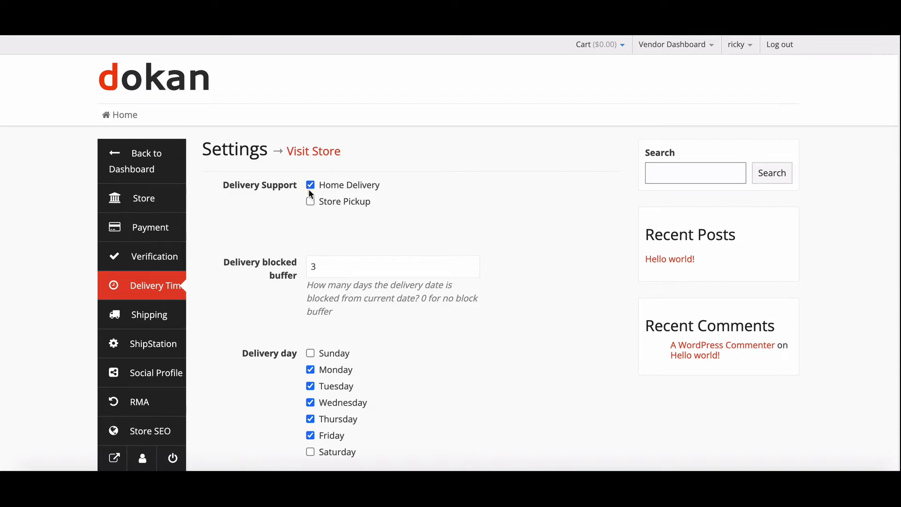
pyautogui.scroll(-1, 320, 223)
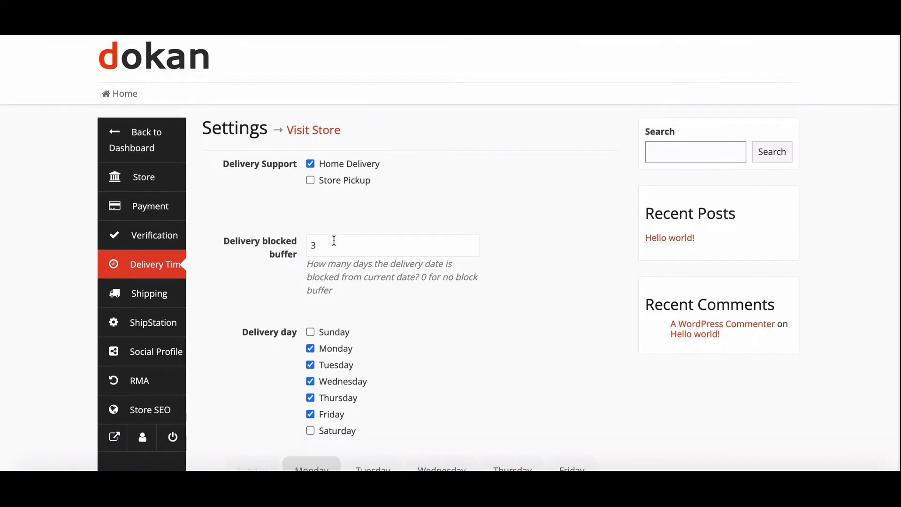
pyautogui.scroll(-1, 310, 335)
pyautogui.click(311, 322)
pyautogui.scroll(-3, 322, 343)
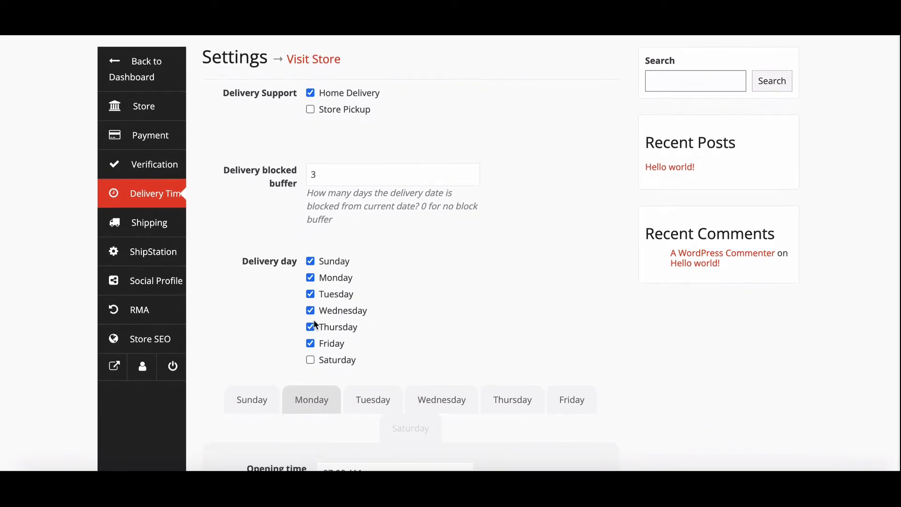
# - Set Sunday's delivery hours to 07:00 AM–06:00 PM
pyautogui.click(252, 387)
pyautogui.scroll(-4, 291, 365)
pyautogui.click(390, 352)
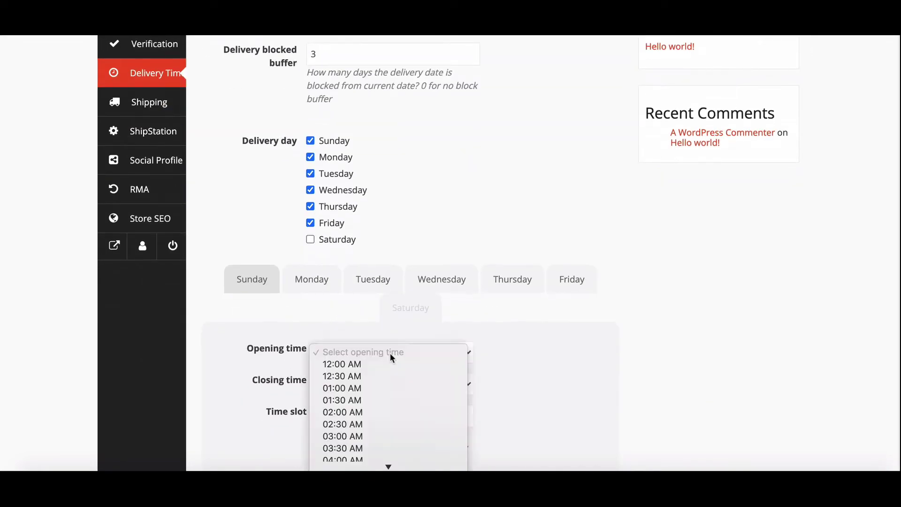
pyautogui.scroll(-2, 354, 392)
pyautogui.click(344, 415)
pyautogui.click(353, 384)
pyautogui.scroll(-5, 352, 387)
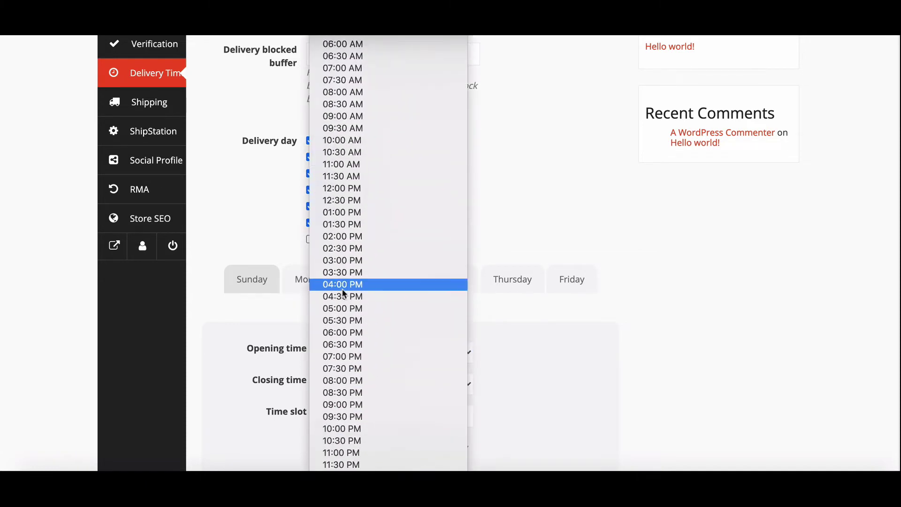
pyautogui.click(344, 332)
# - Give Sunday 30-minute slots allowing 1 order per slot and update the settings
pyautogui.click(390, 416)
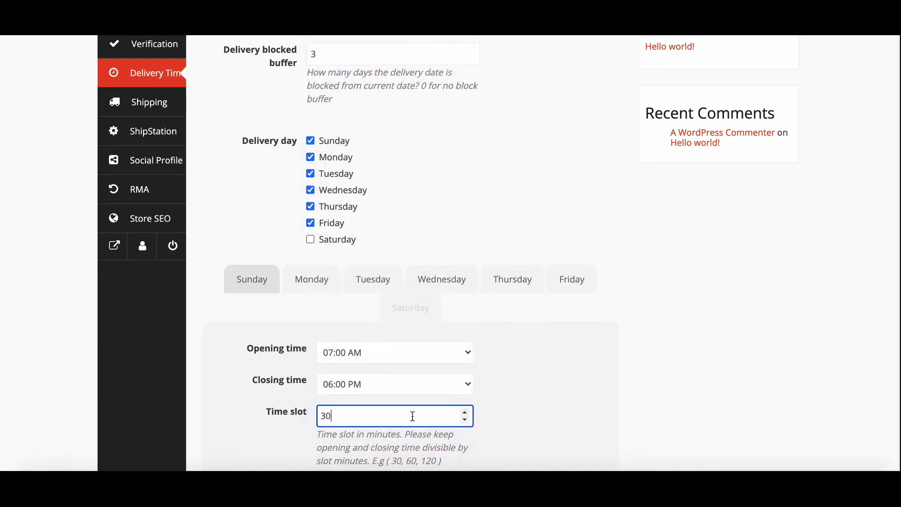
pyautogui.scroll(-2, 413, 416)
pyautogui.click(340, 406)
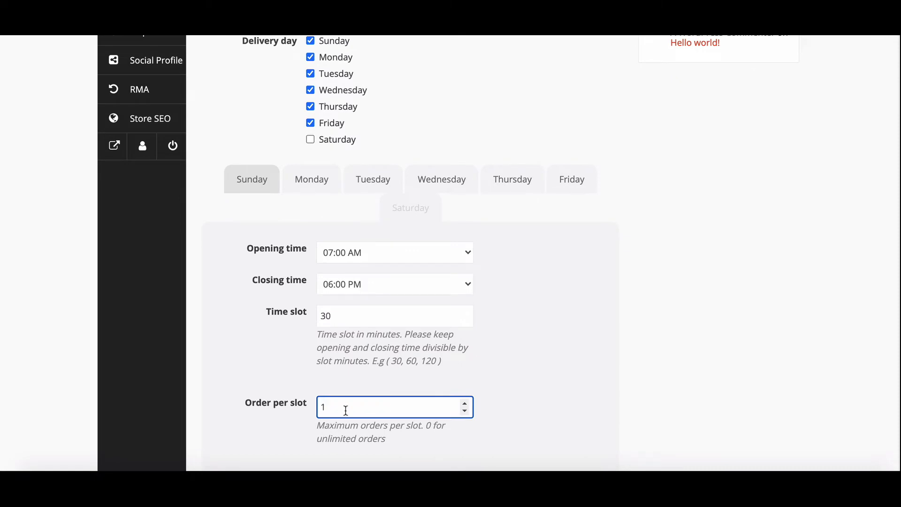
pyautogui.click(516, 379)
pyautogui.scroll(-2, 450, 388)
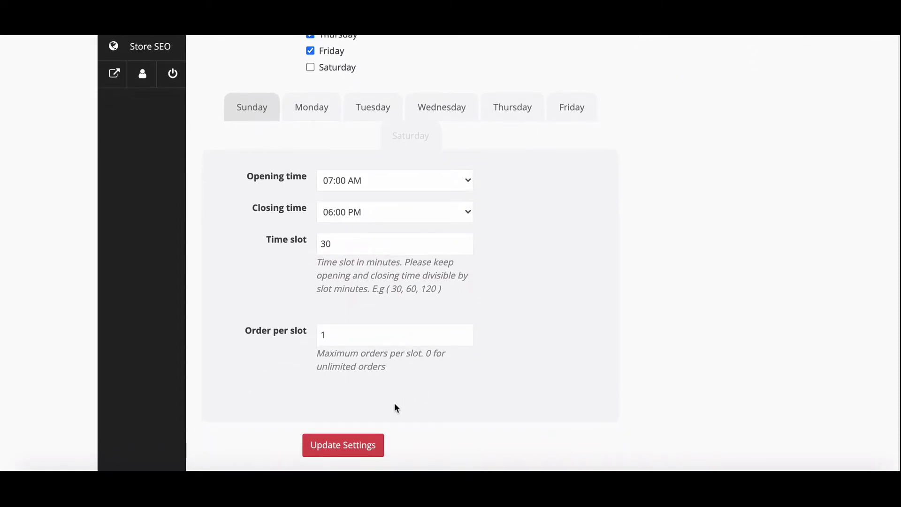
pyautogui.click(362, 446)
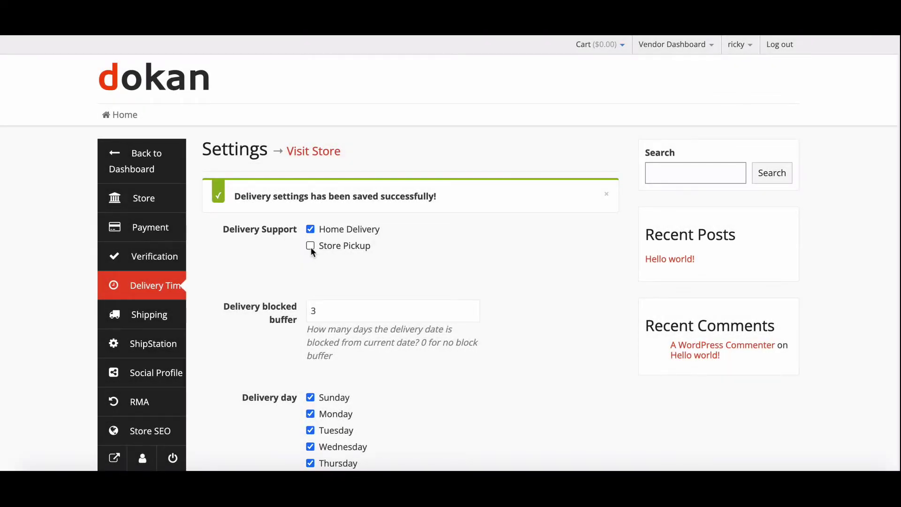
# - Enable Store Pickup and update the vendor settings again
pyautogui.click(310, 245)
pyautogui.scroll(-3, 332, 283)
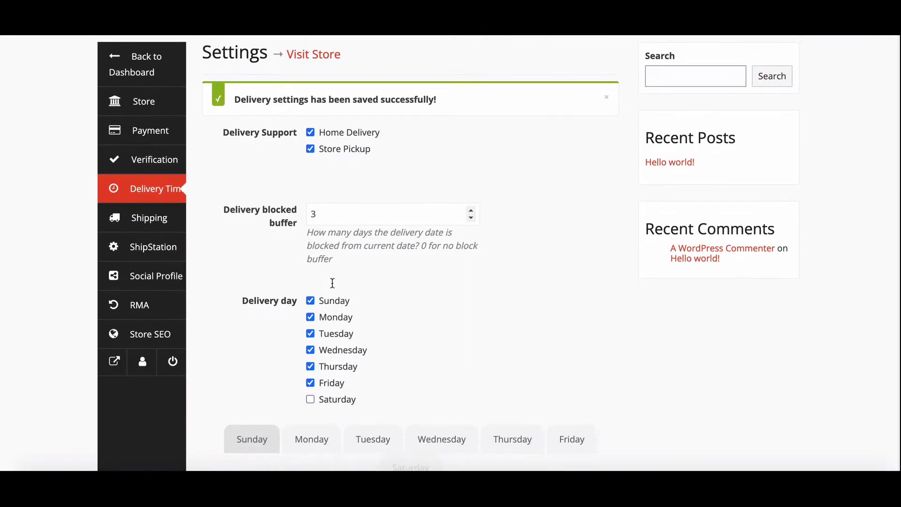
pyautogui.scroll(-10, 332, 283)
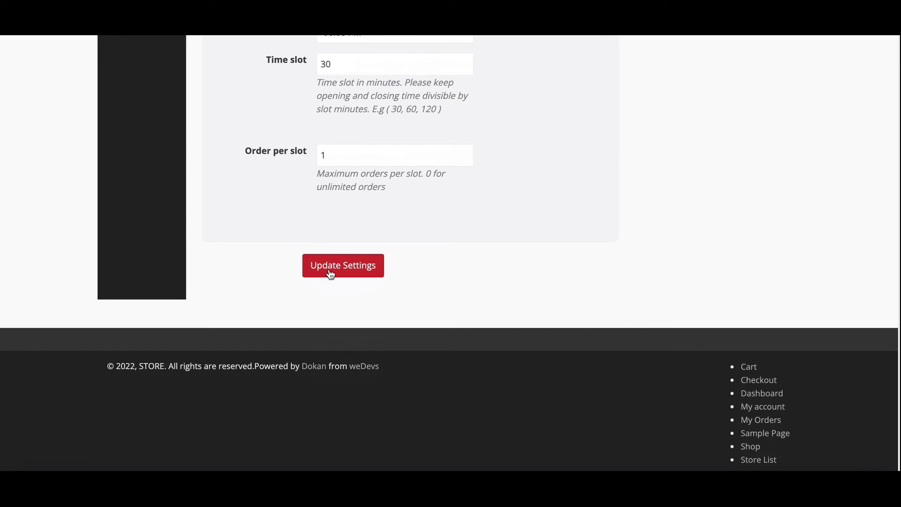
pyautogui.click(331, 273)
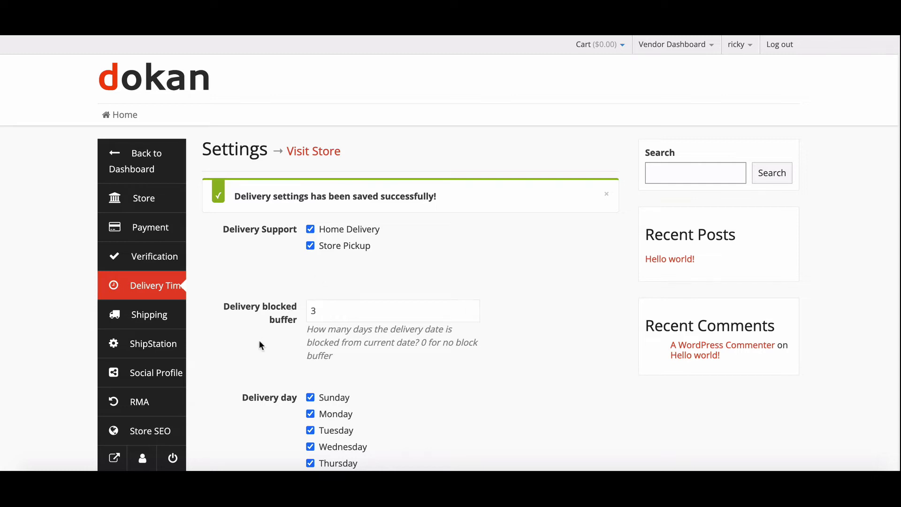
# - In Store settings, enable 'Store has multiple locations'
pyautogui.click(134, 199)
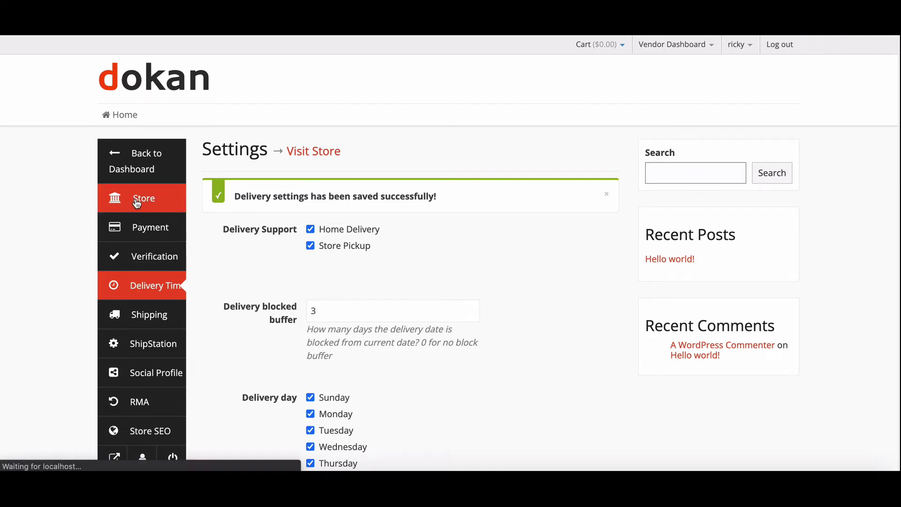
pyautogui.scroll(-5, 364, 263)
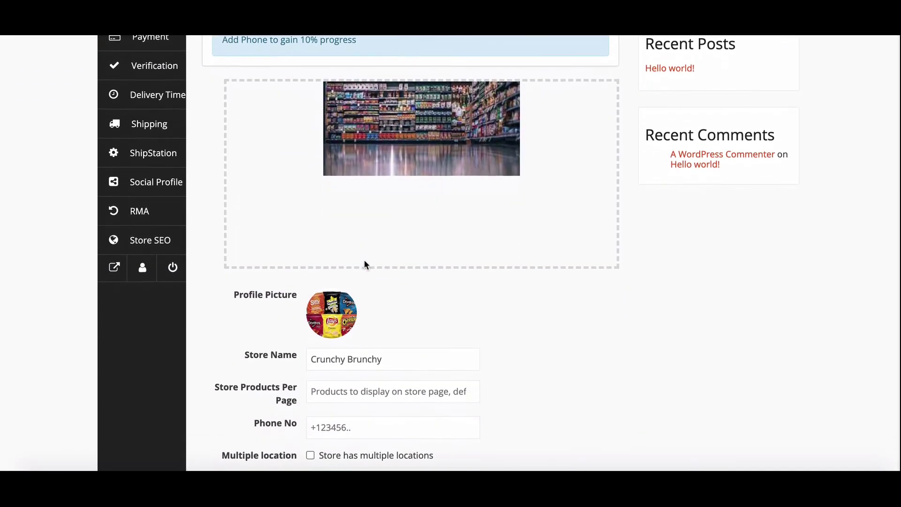
pyautogui.scroll(-3, 366, 265)
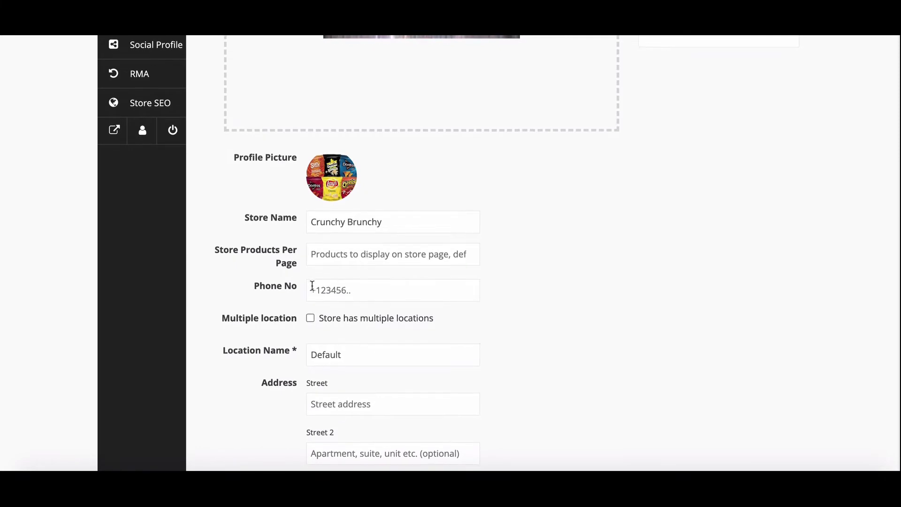
pyautogui.click(311, 319)
pyautogui.scroll(-1, 334, 337)
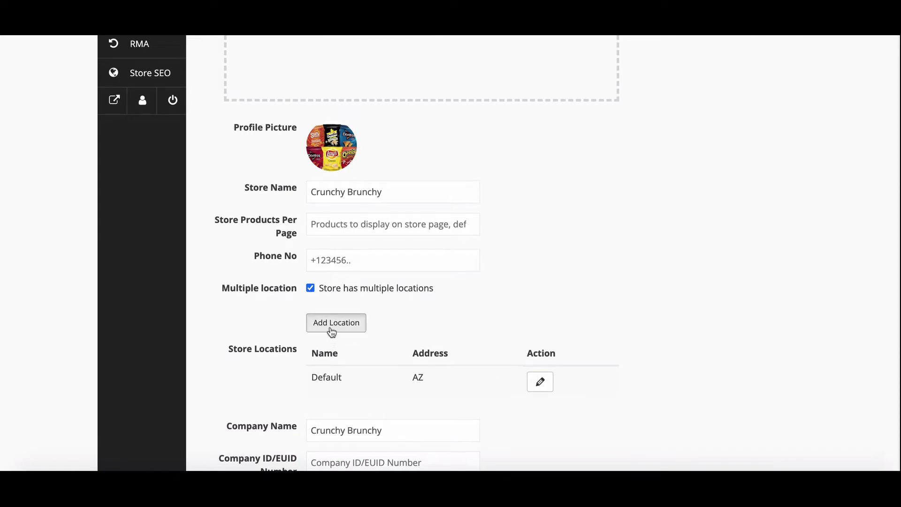
# - Add and save a Shoals Apt location with address in Arizona, United States
pyautogui.click(332, 323)
pyautogui.click(330, 324)
pyautogui.click(347, 215)
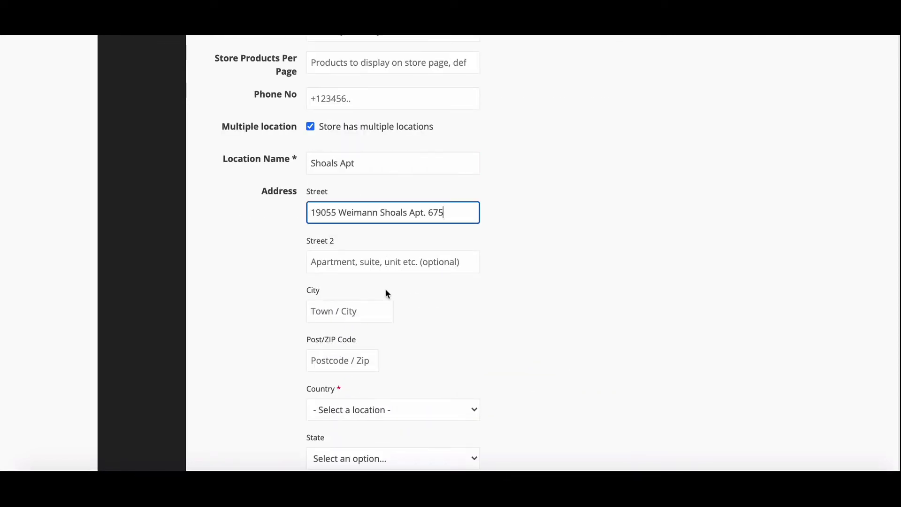
pyautogui.click(345, 312)
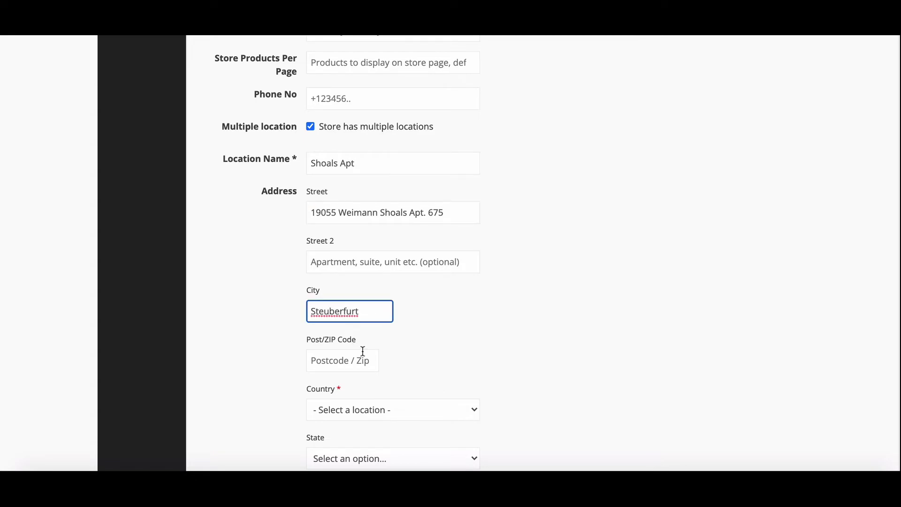
pyautogui.click(343, 358)
pyautogui.click(466, 399)
pyautogui.click(427, 356)
pyautogui.scroll(-3, 413, 359)
pyautogui.press('Tab')
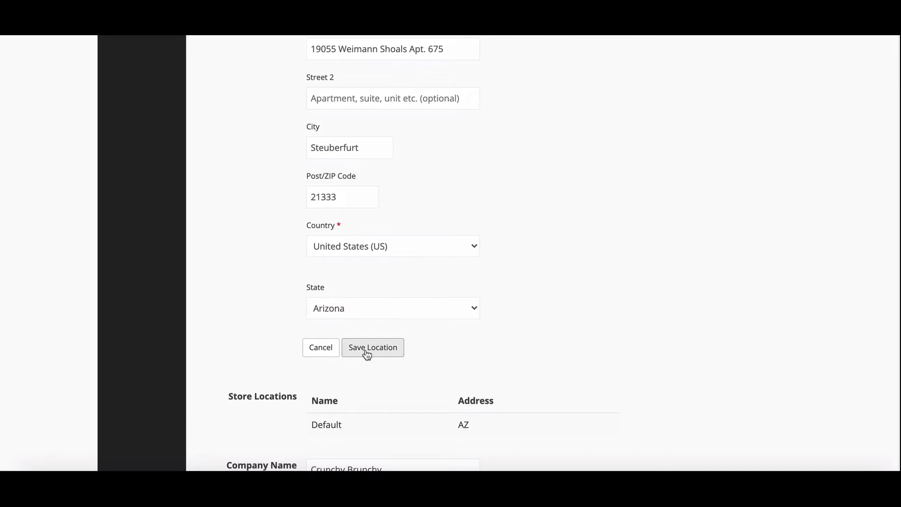
pyautogui.click(368, 347)
# - Update the store settings with the new location
pyautogui.scroll(4, 369, 288)
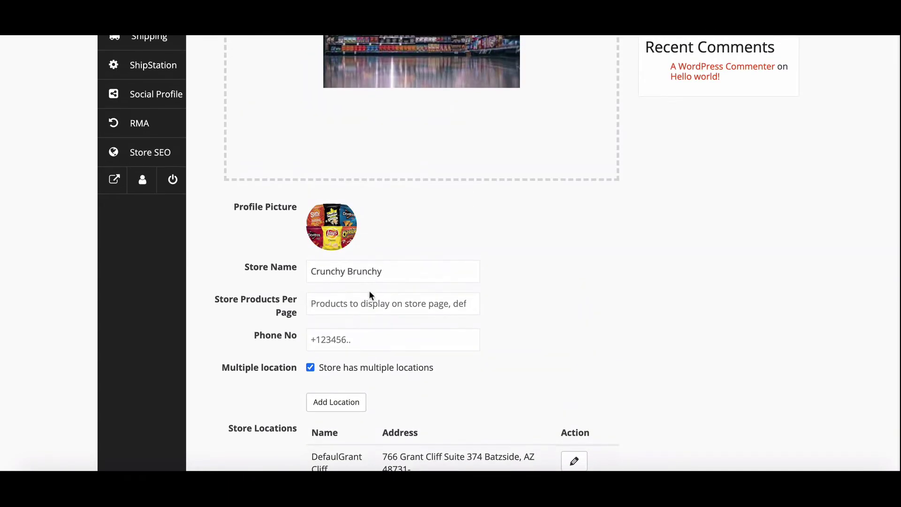
pyautogui.scroll(-1, 369, 290)
pyautogui.scroll(-15, 370, 294)
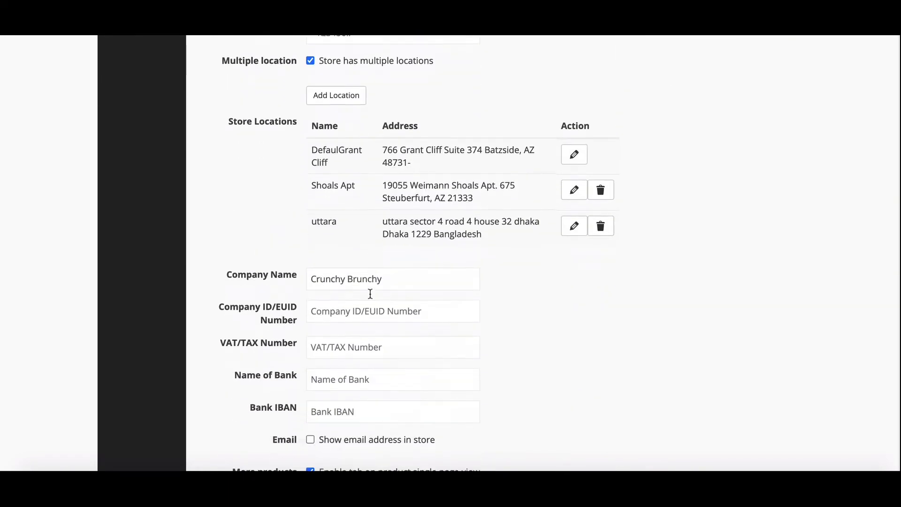
pyautogui.click(363, 286)
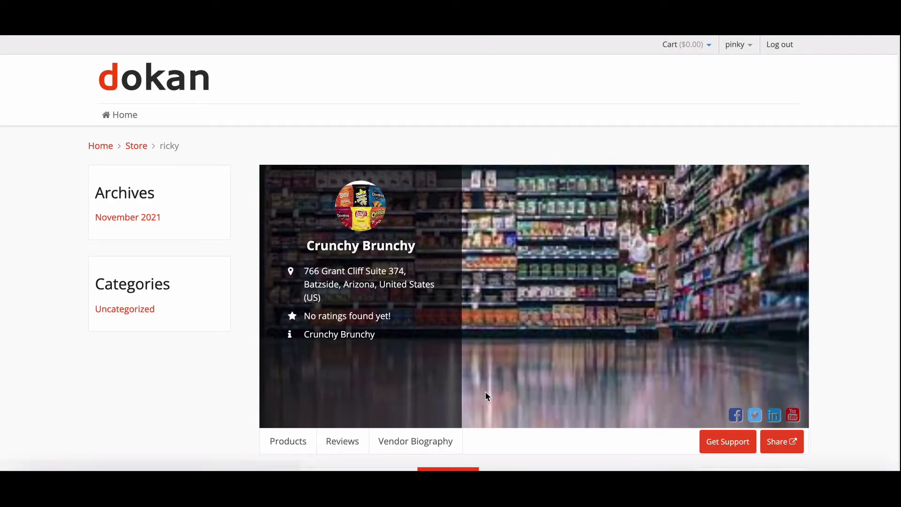
# - Add Lays Wavy to the cart and proceed to checkout
pyautogui.scroll(-2, 524, 331)
pyautogui.scroll(-10, 524, 331)
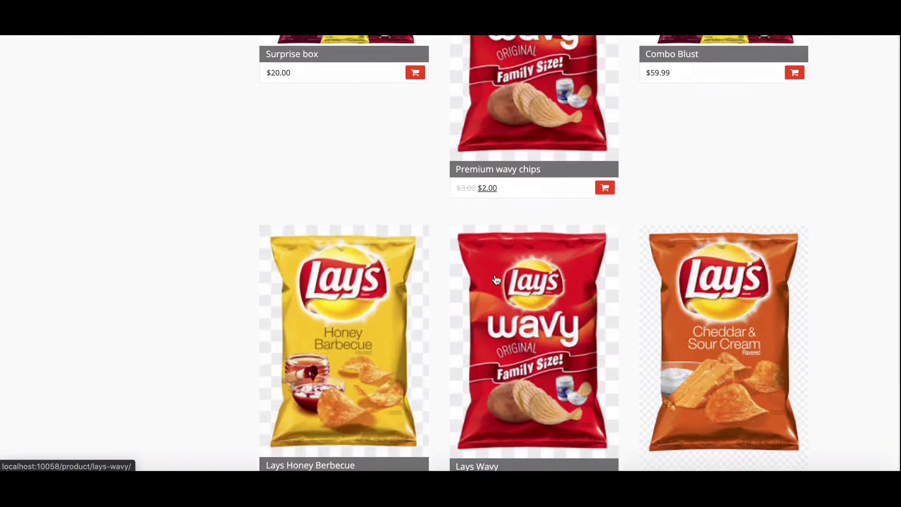
pyautogui.scroll(-3, 496, 280)
pyautogui.click(604, 341)
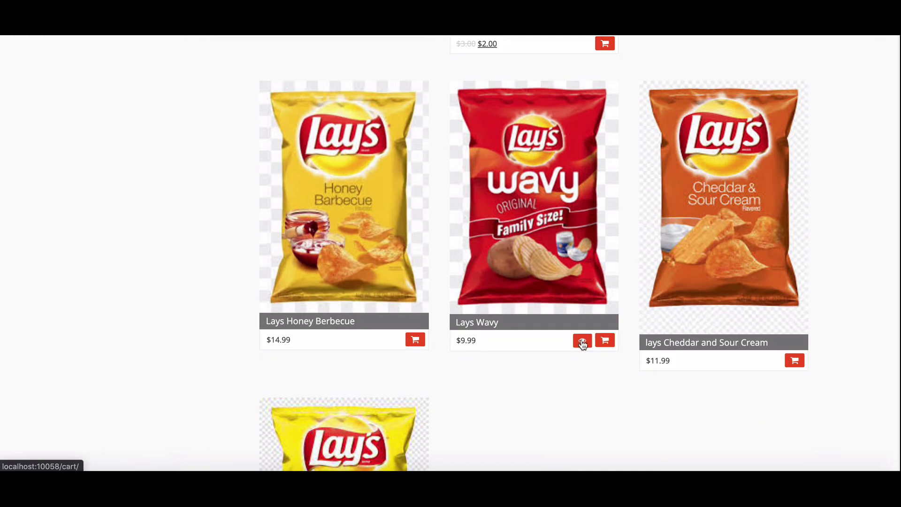
pyautogui.click(583, 340)
pyautogui.click(675, 47)
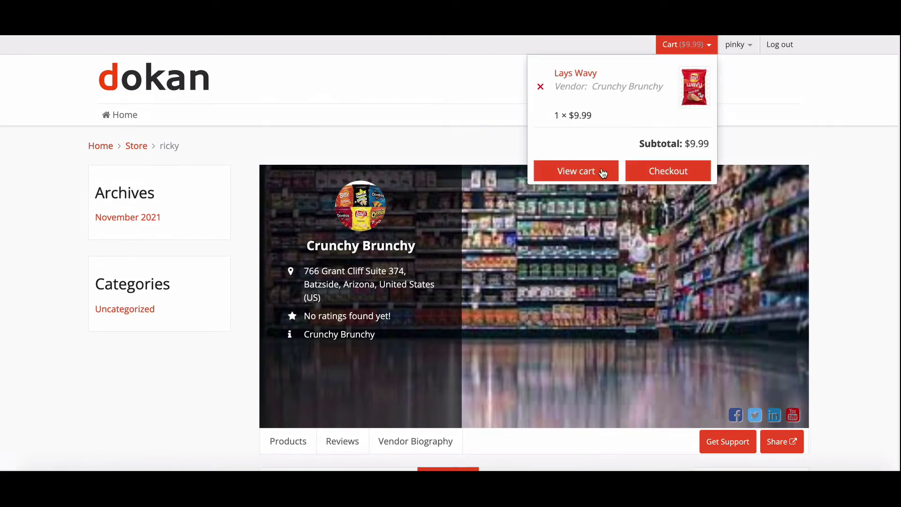
pyautogui.click(645, 172)
# - Choose delivery on January 16 in the 10:30–11:00 am slot and place the order
pyautogui.scroll(-2, 151, 305)
pyautogui.scroll(-10, 149, 304)
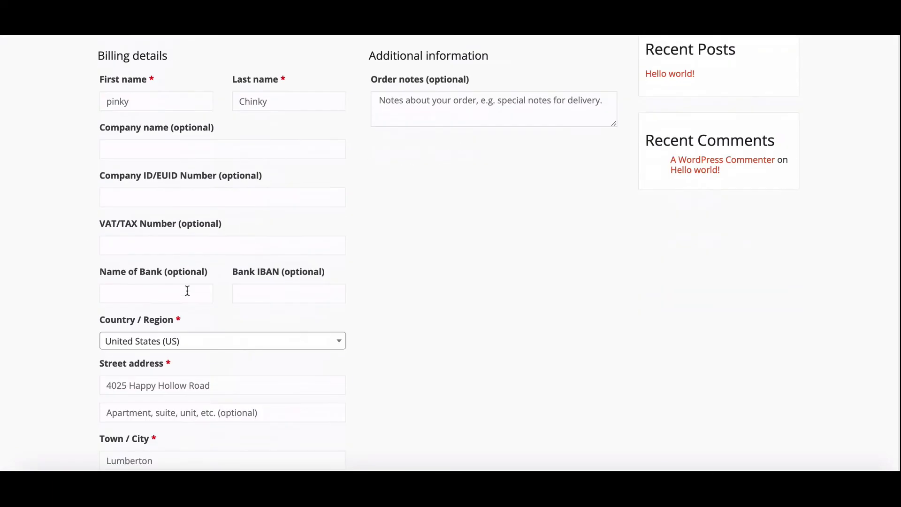
pyautogui.scroll(-5, 210, 292)
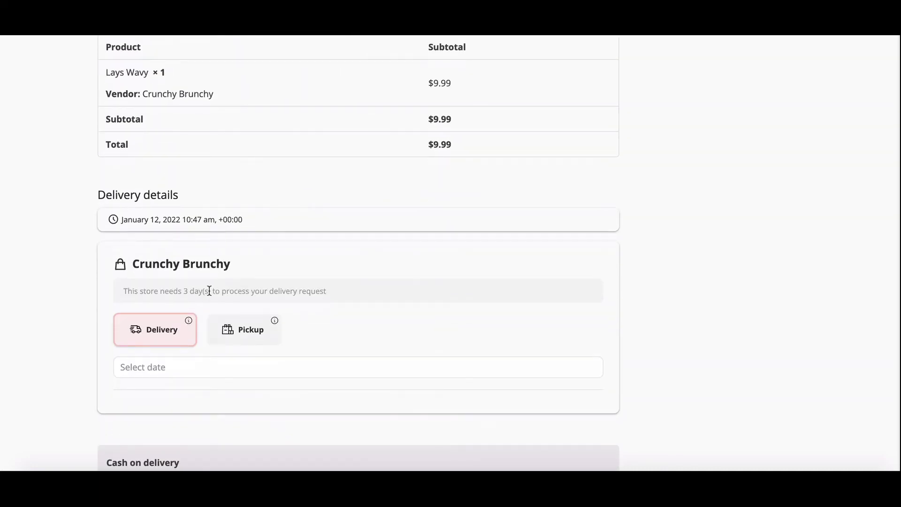
pyautogui.scroll(-3, 209, 290)
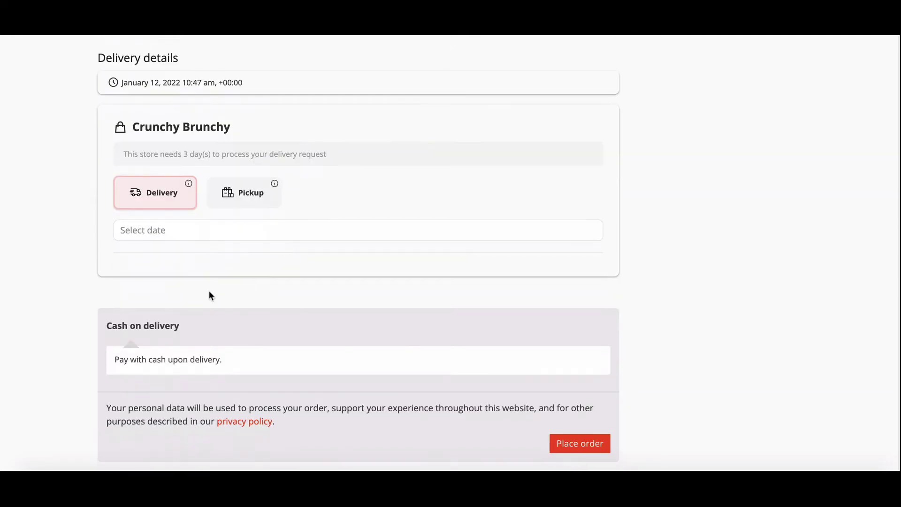
pyautogui.click(162, 230)
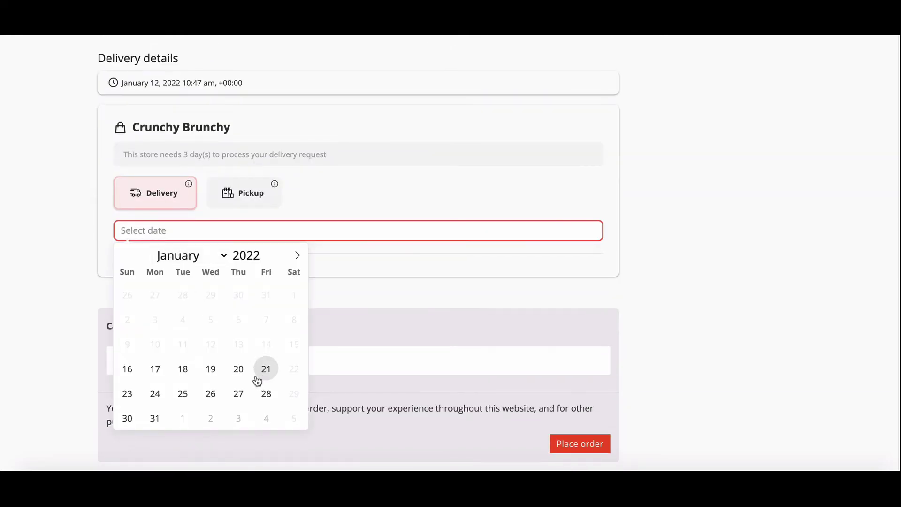
pyautogui.click(127, 370)
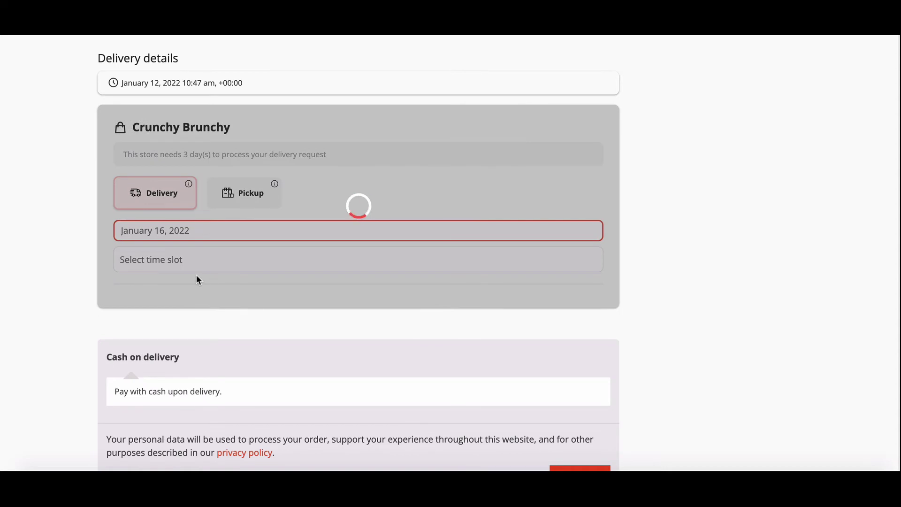
pyautogui.click(191, 261)
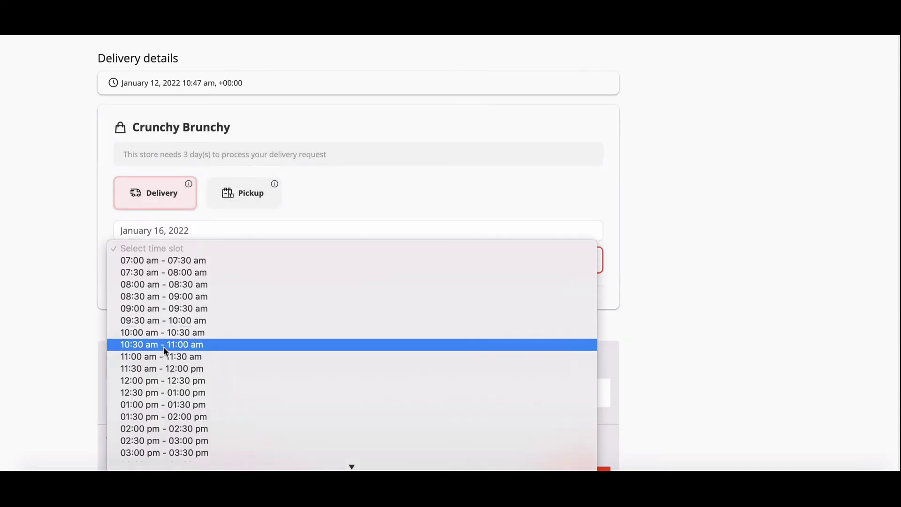
pyautogui.click(155, 345)
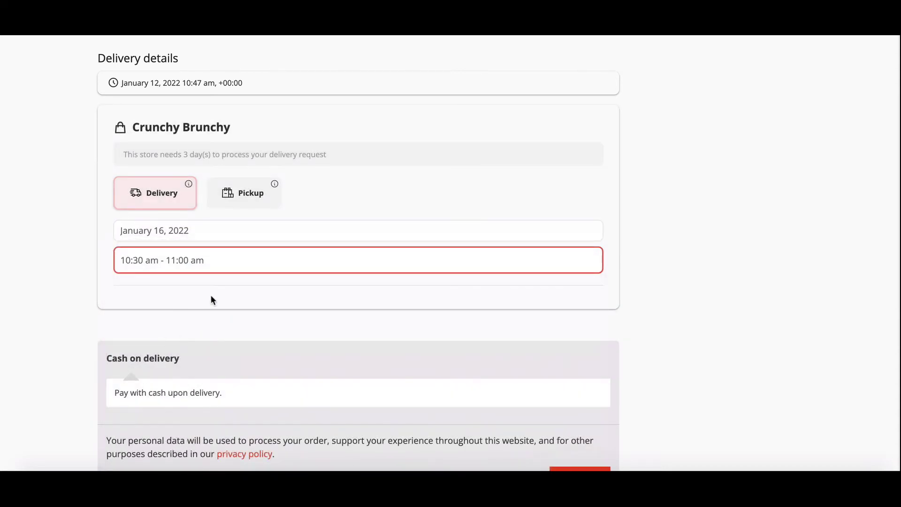
pyautogui.scroll(-3, 212, 296)
pyautogui.scroll(1, 214, 263)
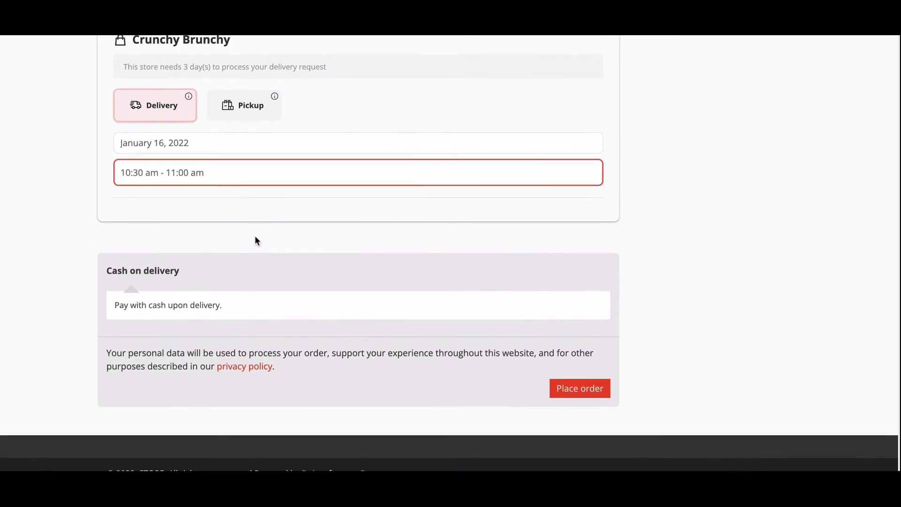
pyautogui.click(565, 392)
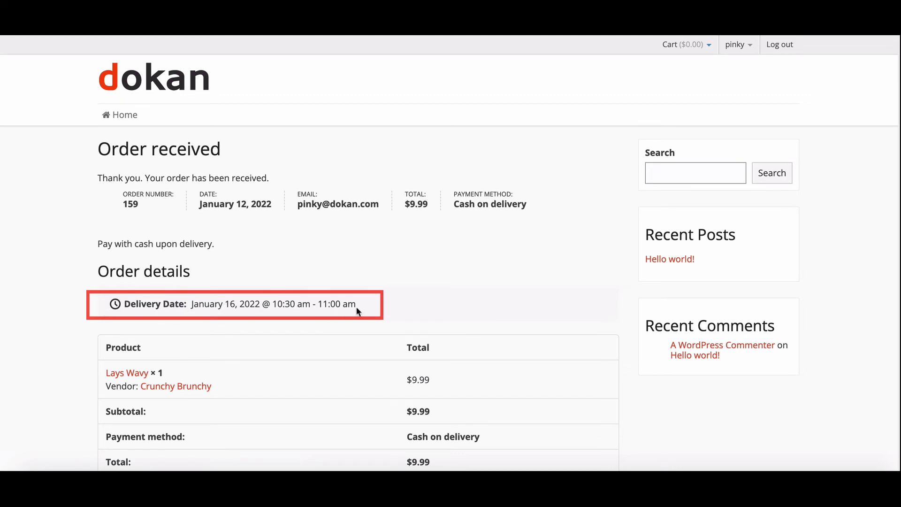
# - Go to the Crunchy Brunchy store and open Lays Cheddar and Sour Cream
pyautogui.scroll(-4, 273, 317)
pyautogui.scroll(-3, 422, 291)
pyautogui.click(751, 462)
pyautogui.click(481, 395)
pyautogui.scroll(-3, 418, 348)
pyautogui.scroll(-8, 418, 348)
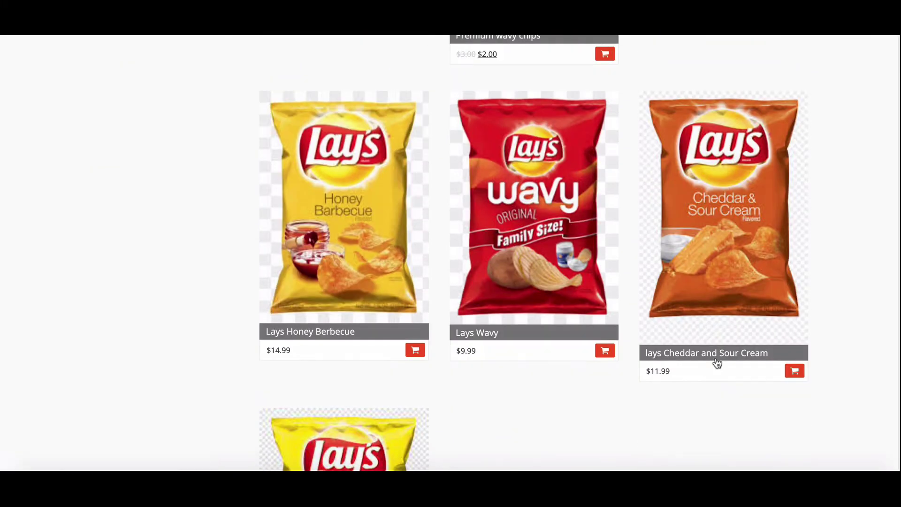
pyautogui.click(714, 362)
# - Add 6 bags to the cart and proceed to checkout
pyautogui.doubleClick(563, 261)
pyautogui.write('6')
pyautogui.click(613, 259)
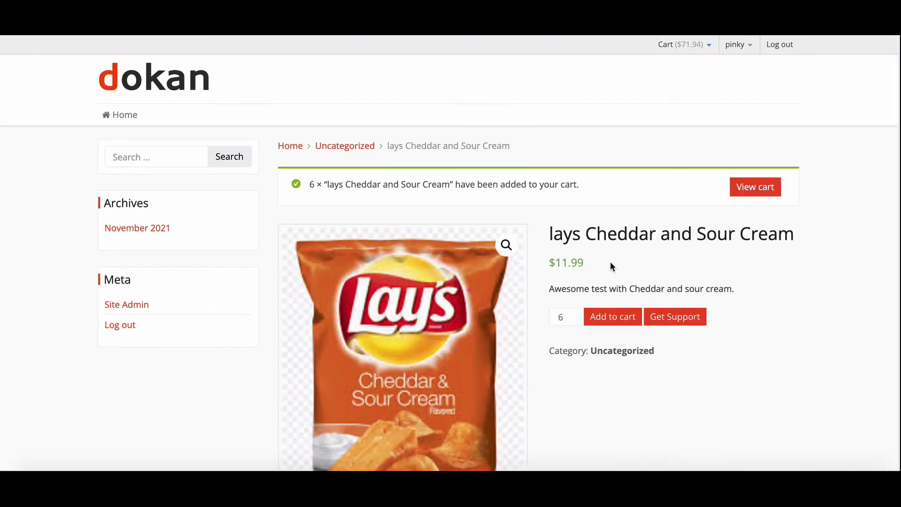
pyautogui.click(708, 45)
pyautogui.click(647, 173)
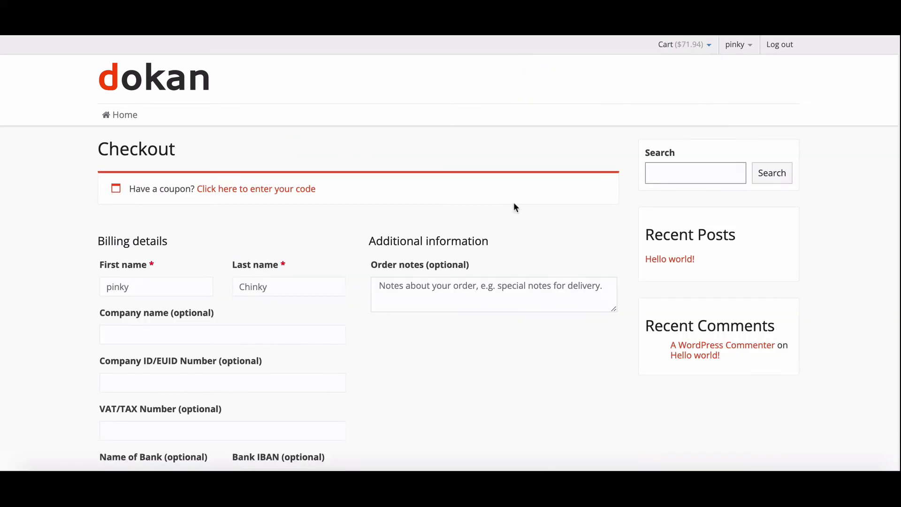
pyautogui.scroll(-20, 242, 305)
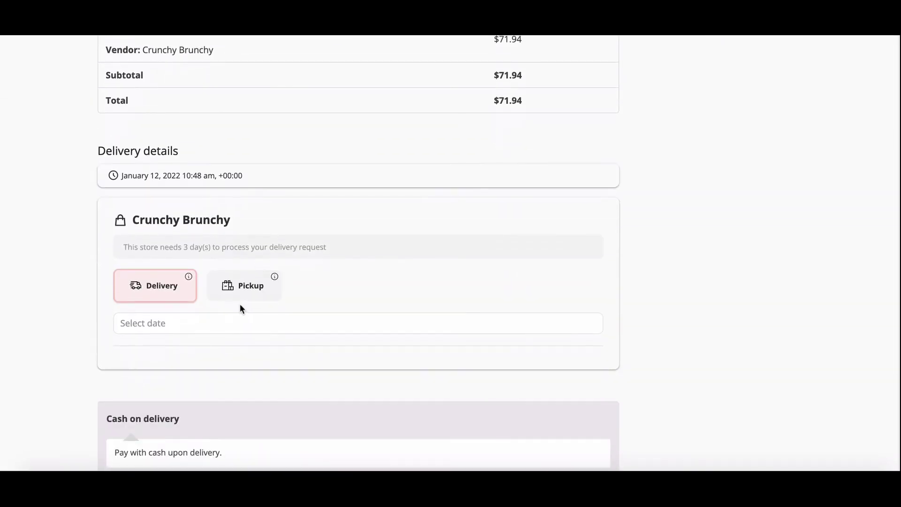
pyautogui.scroll(-1, 230, 308)
# - Choose store pickup on January 17, 10:30–11:00 am, at DefaulGrant Cliff and place the order
pyautogui.click(244, 272)
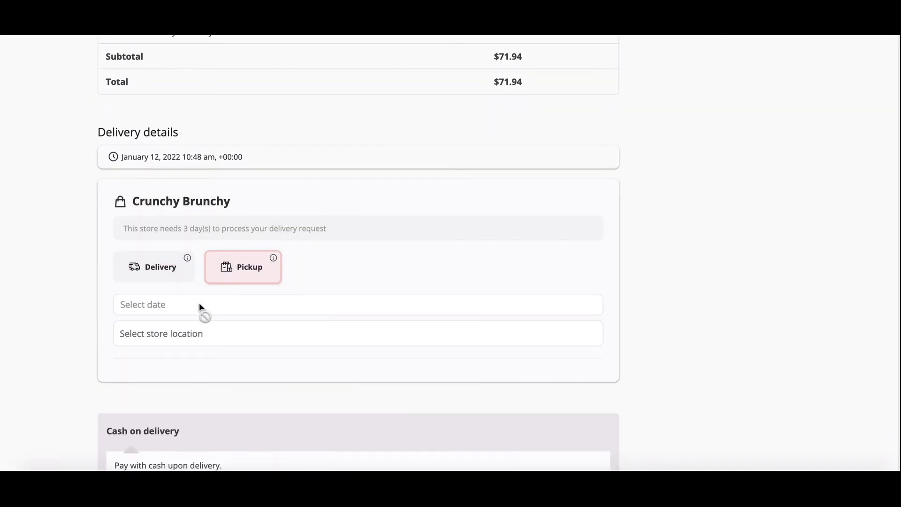
pyautogui.click(200, 305)
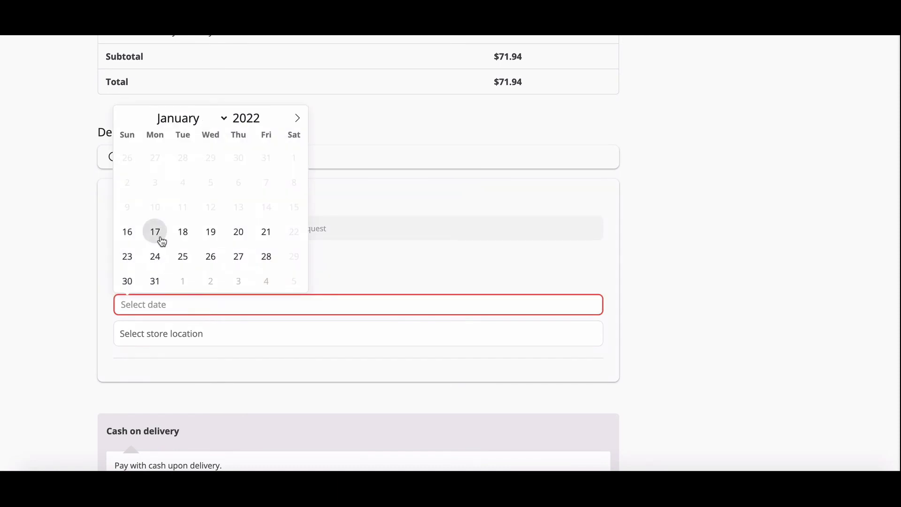
pyautogui.click(159, 236)
pyautogui.click(231, 333)
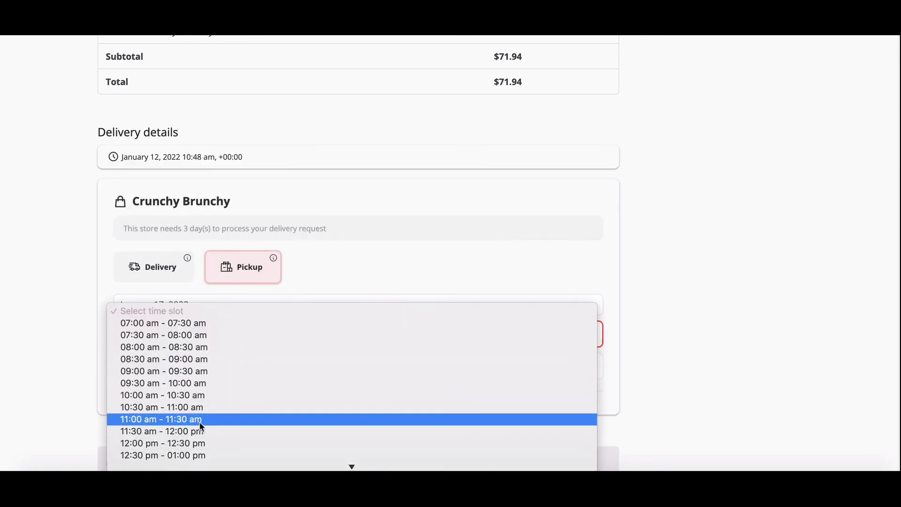
pyautogui.click(187, 407)
pyautogui.click(190, 365)
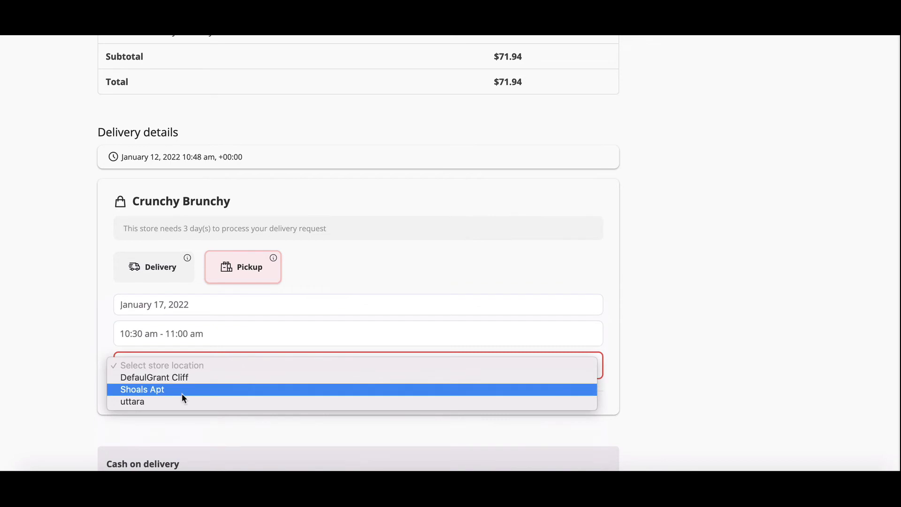
pyautogui.click(195, 381)
pyautogui.scroll(-5, 206, 383)
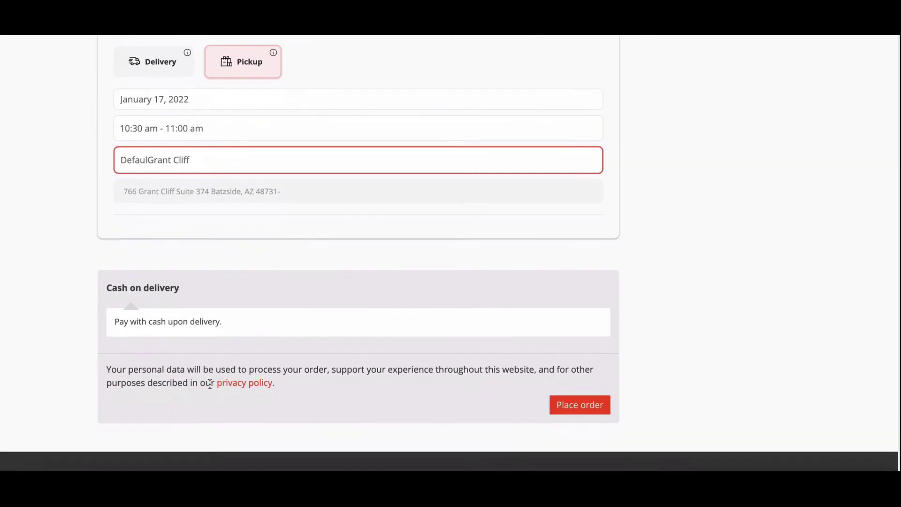
pyautogui.click(579, 404)
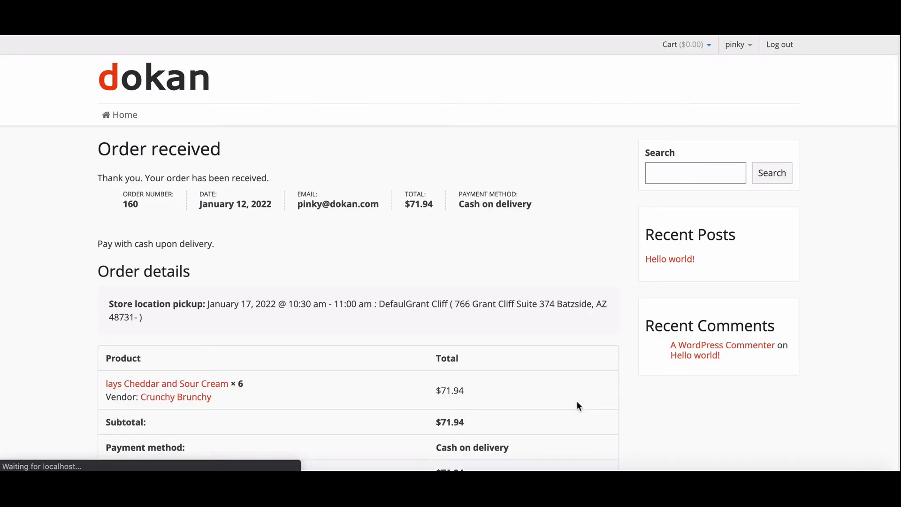
# - Go to My Orders from the account menu and view an earlier order's details
pyautogui.scroll(-3, 565, 385)
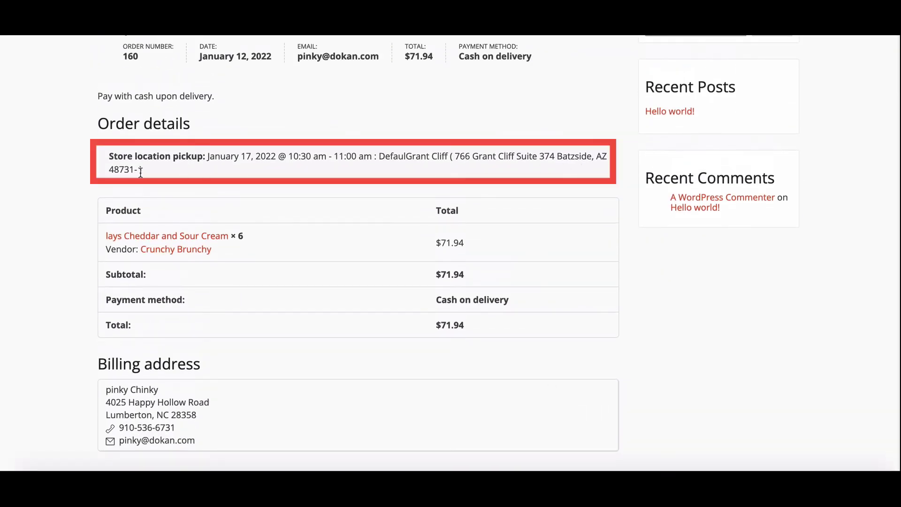
pyautogui.scroll(3, 554, 164)
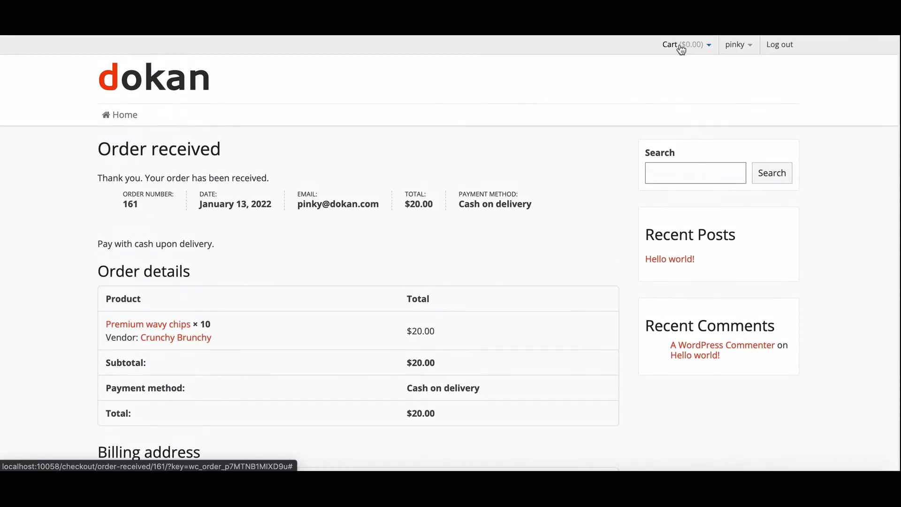
pyautogui.click(742, 45)
pyautogui.click(689, 73)
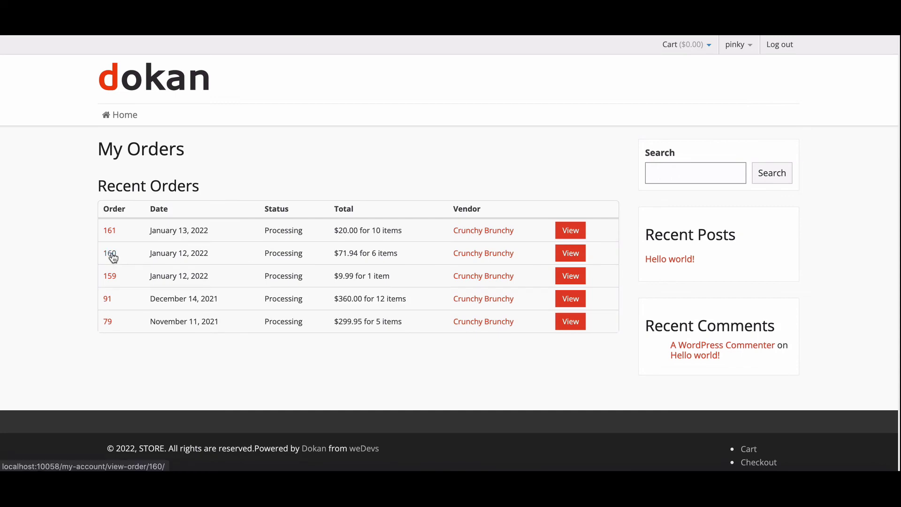
pyautogui.click(571, 276)
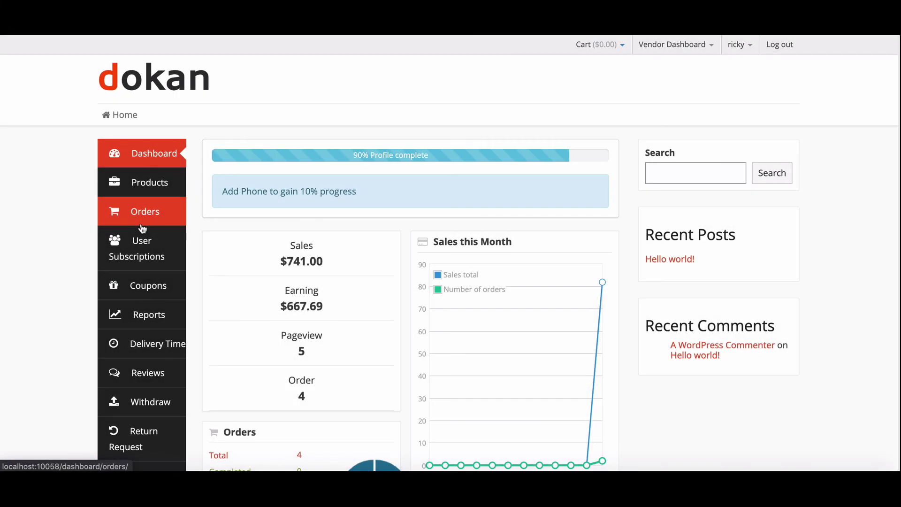
# - From the vendor's Orders, open the Delivery Time calendar and view the January 16 booking
pyautogui.click(142, 227)
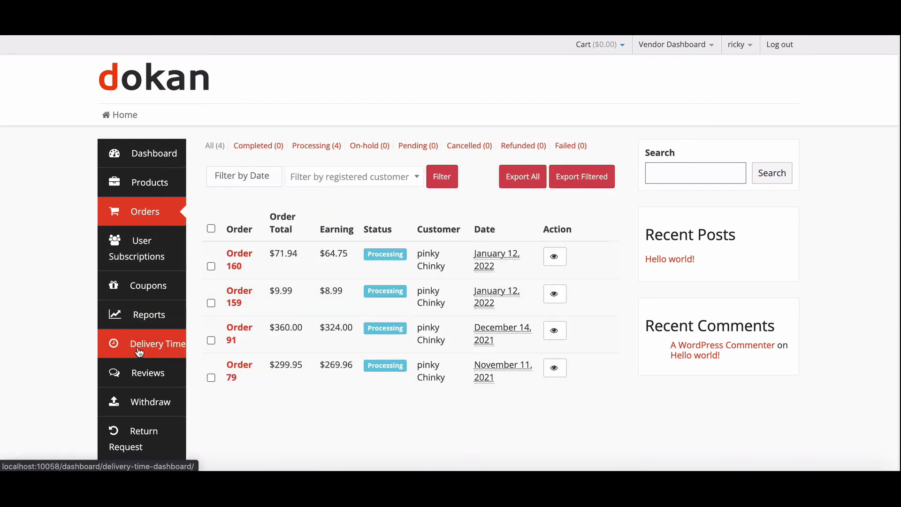
pyautogui.click(157, 343)
pyautogui.scroll(-3, 249, 329)
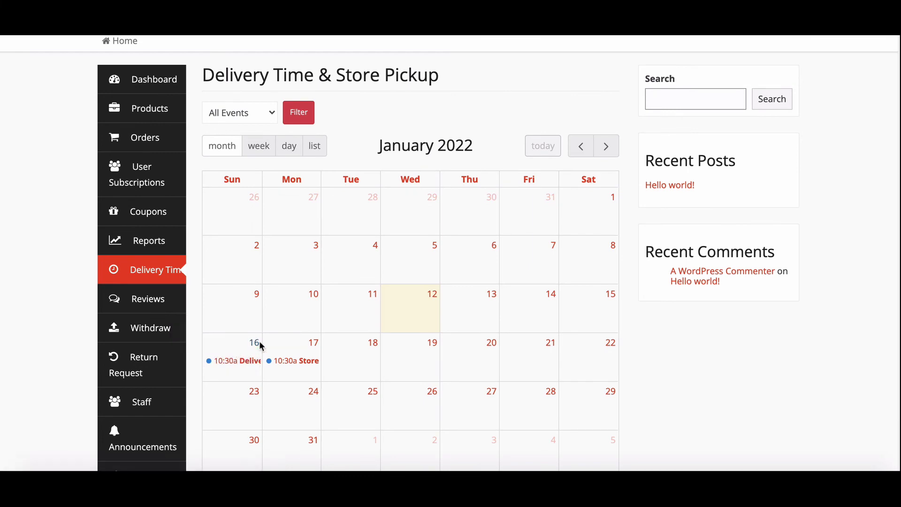
pyautogui.click(218, 362)
pyautogui.scroll(-5, 311, 275)
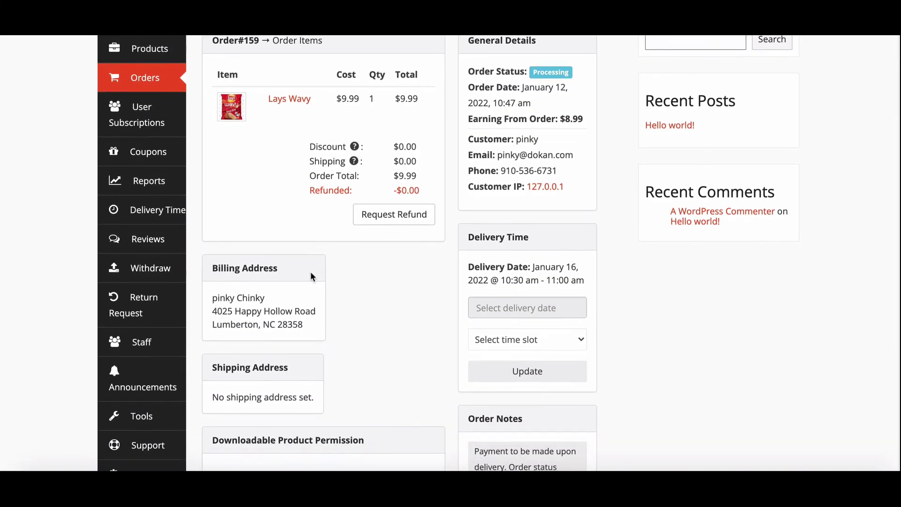
pyautogui.scroll(5, 309, 277)
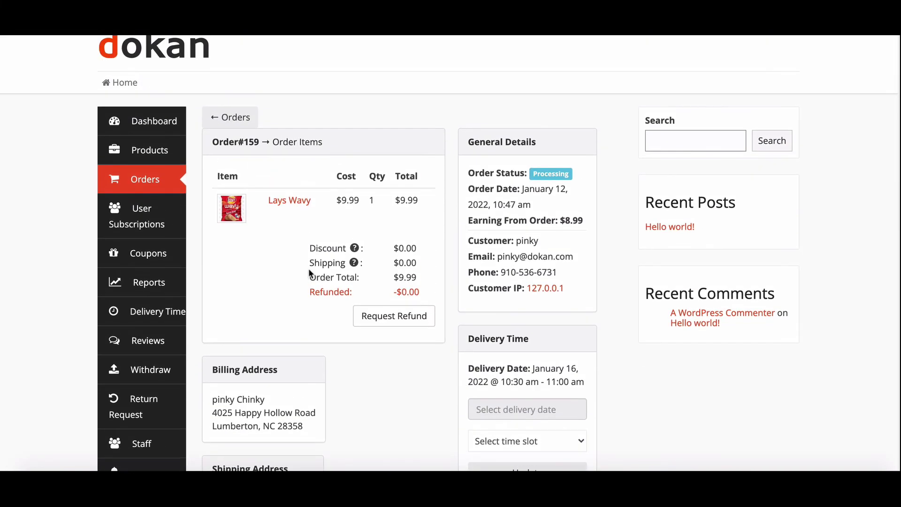
pyautogui.click(214, 118)
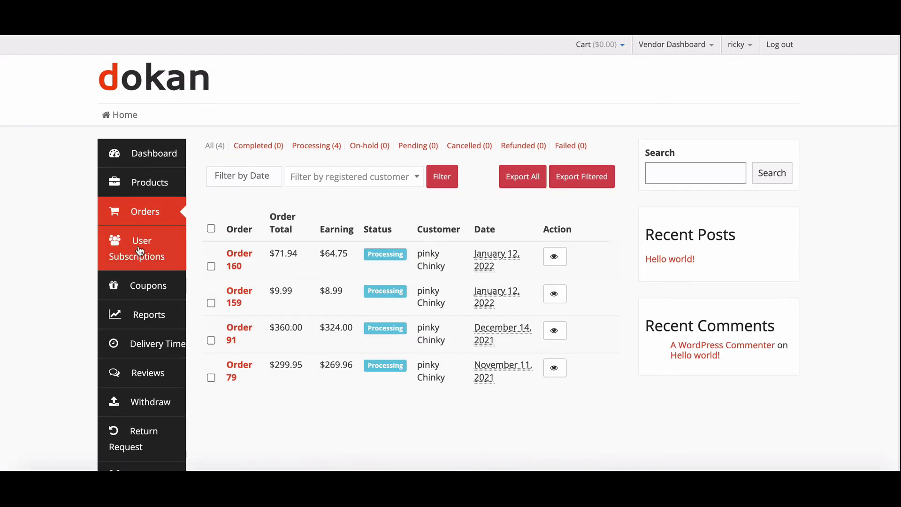
# - Reopen the delivery calendar, try week, day and list views, and advance to January 16–22
pyautogui.click(170, 348)
pyautogui.click(264, 224)
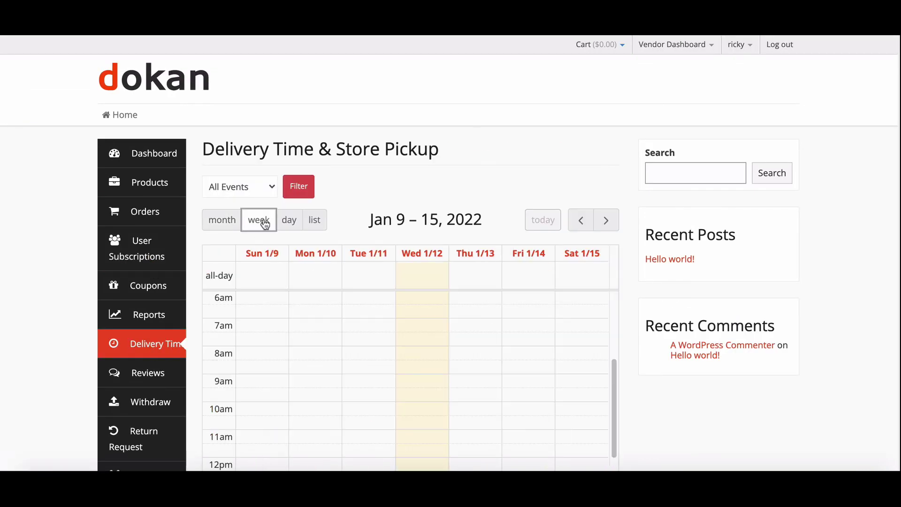
pyautogui.click(290, 220)
pyautogui.click(314, 220)
pyautogui.click(605, 219)
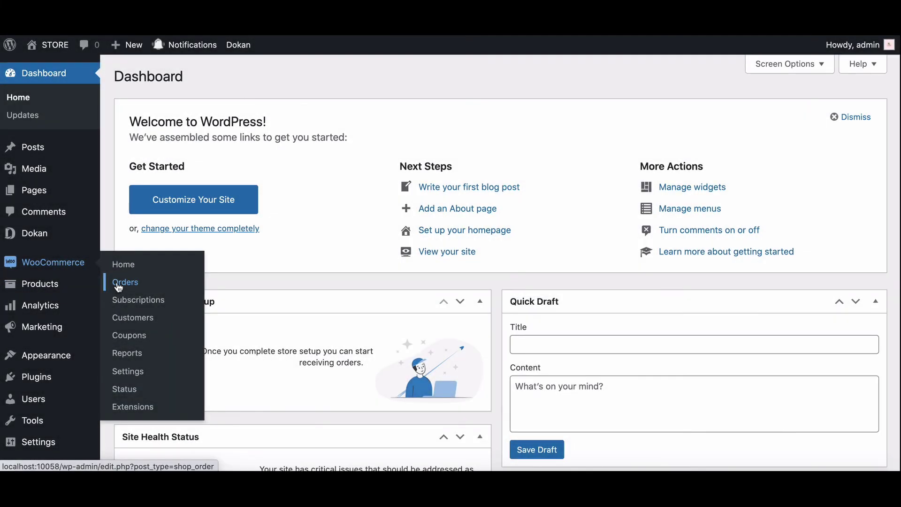
# - Open the $71.94 order #160 from WooCommerce Orders and review its January 17 pickup details
pyautogui.click(119, 288)
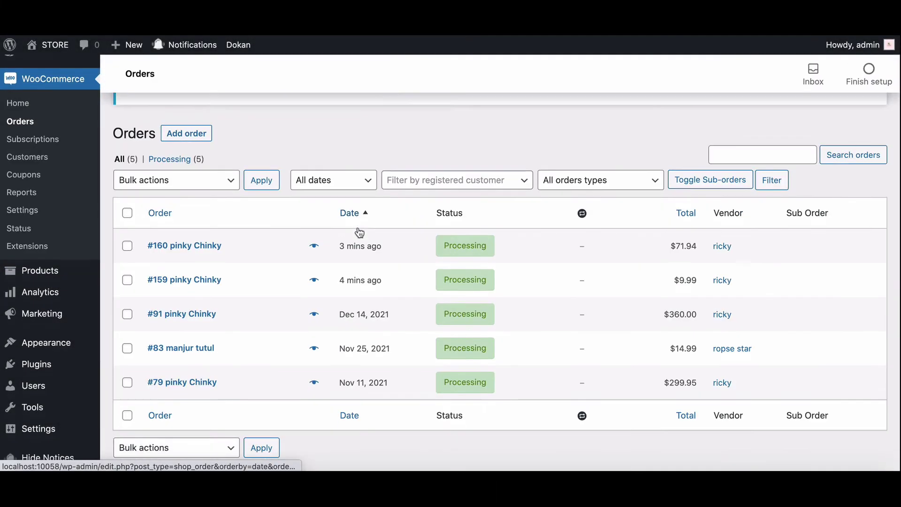
pyautogui.scroll(-1, 352, 226)
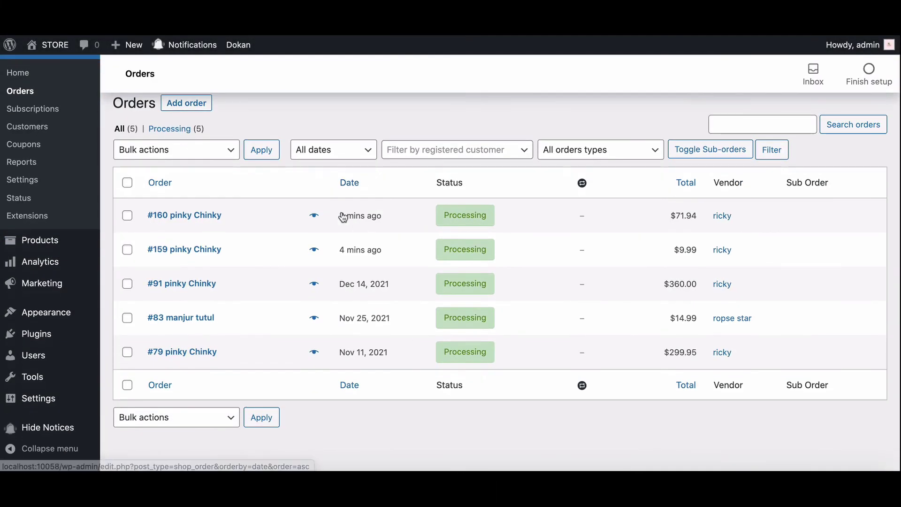
pyautogui.click(198, 221)
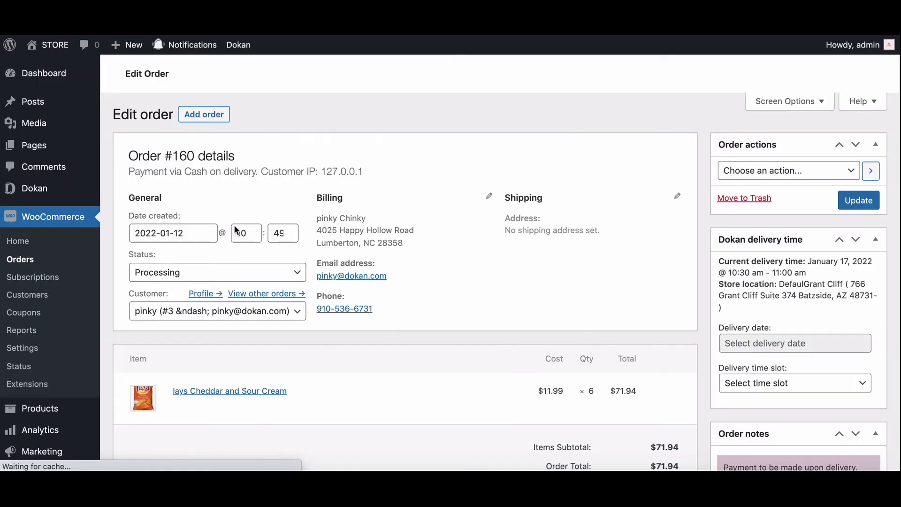
pyautogui.scroll(-3, 238, 251)
pyautogui.scroll(-1, 473, 241)
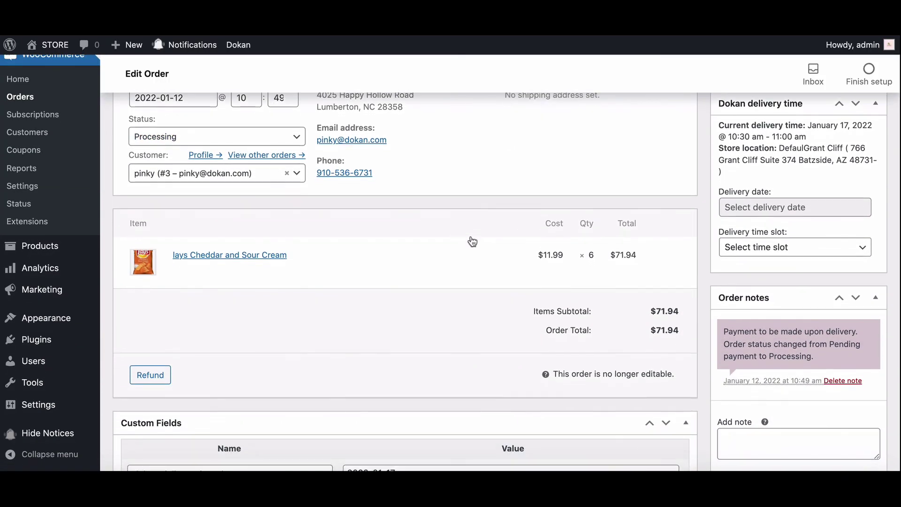
pyautogui.scroll(5, 743, 244)
# - Inspect the Order actions dropdown without choosing anything, then scroll through the order page
pyautogui.click(775, 221)
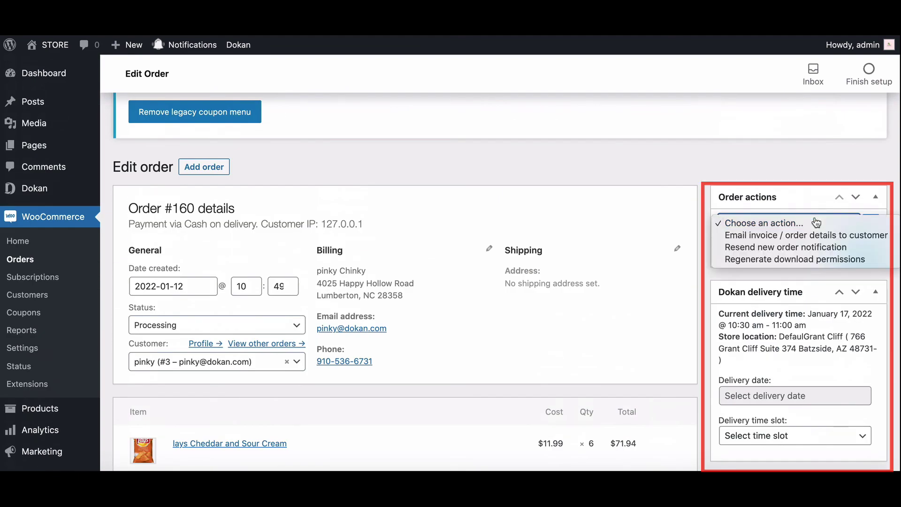
pyautogui.click(669, 219)
pyautogui.scroll(-2, 705, 234)
pyautogui.scroll(-2, 769, 273)
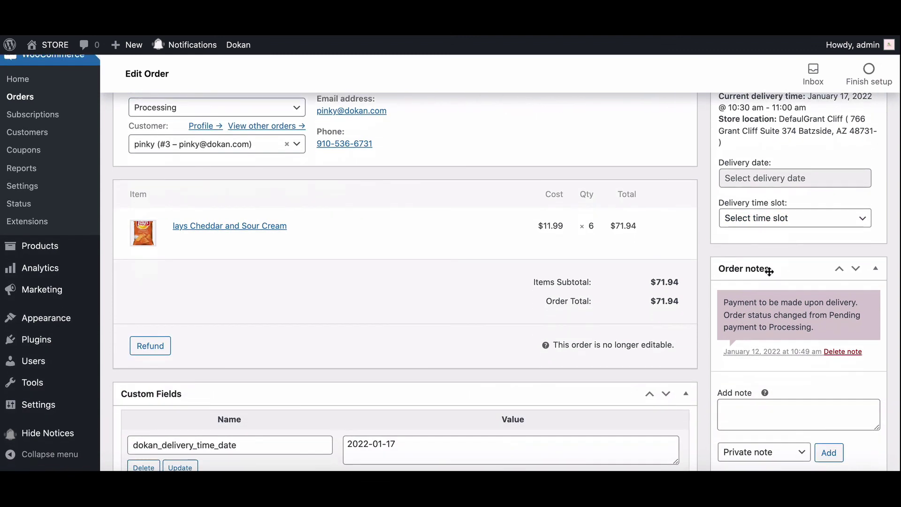